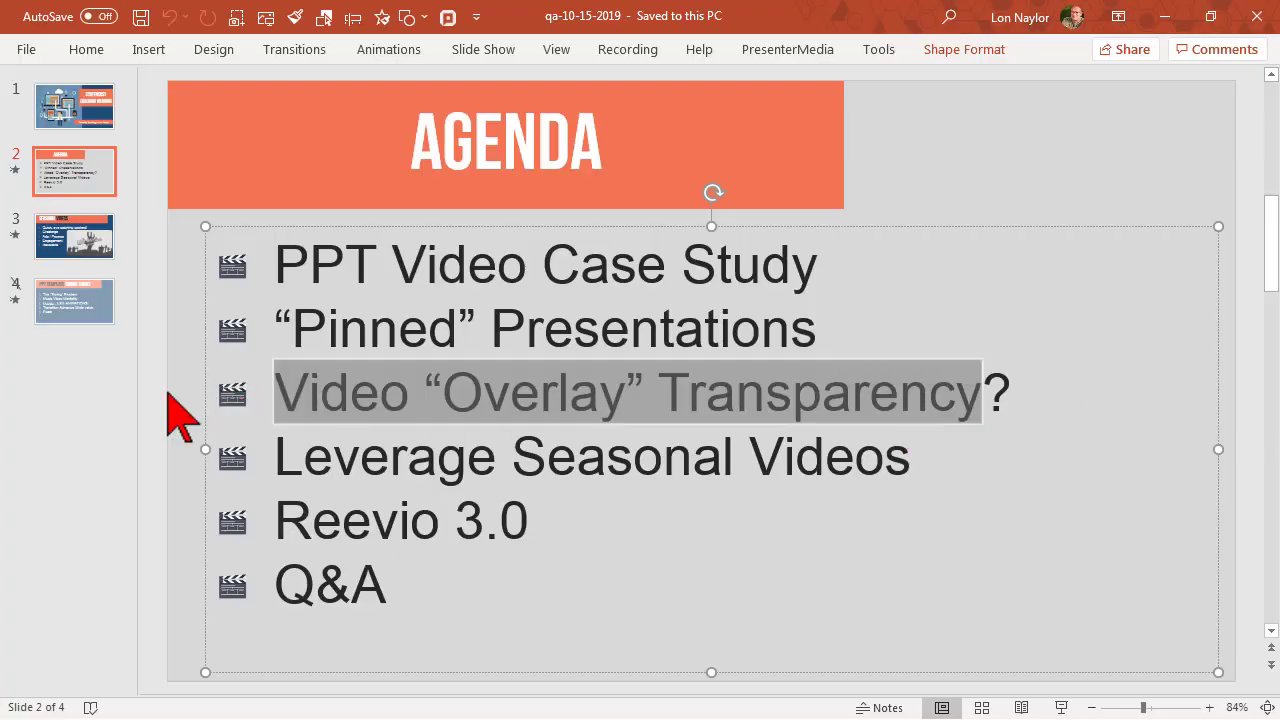
Step: Deselect the agenda text box and go to slide 31, the WITH UNIQUE ANIMATION slide
click(168, 395)
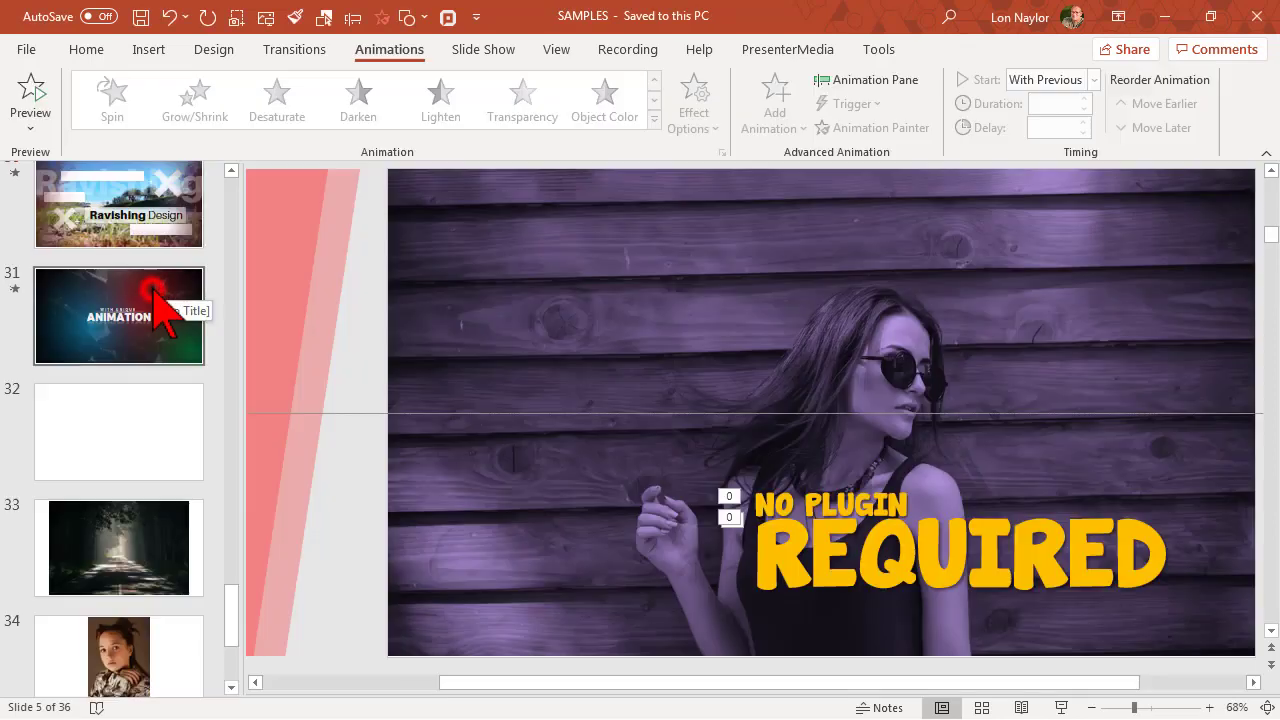
click(152, 290)
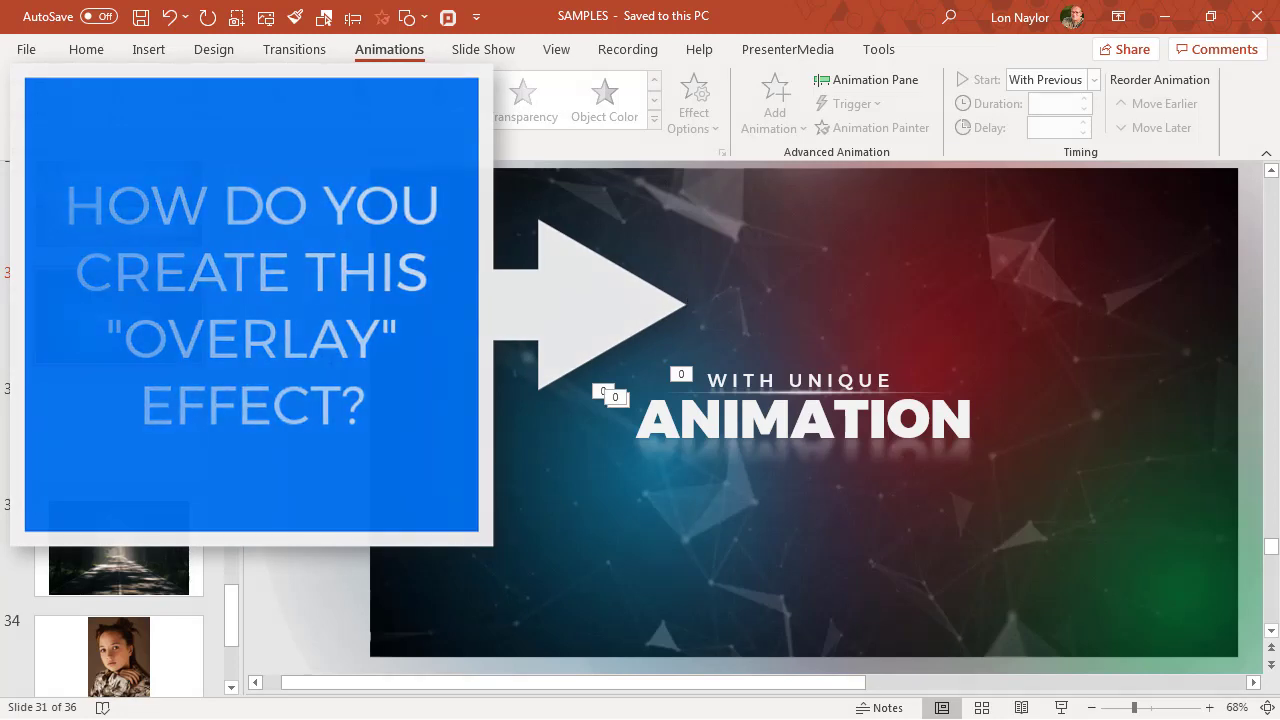
Step: Glance at blank slide 32, then return to slide 31
click(172, 323)
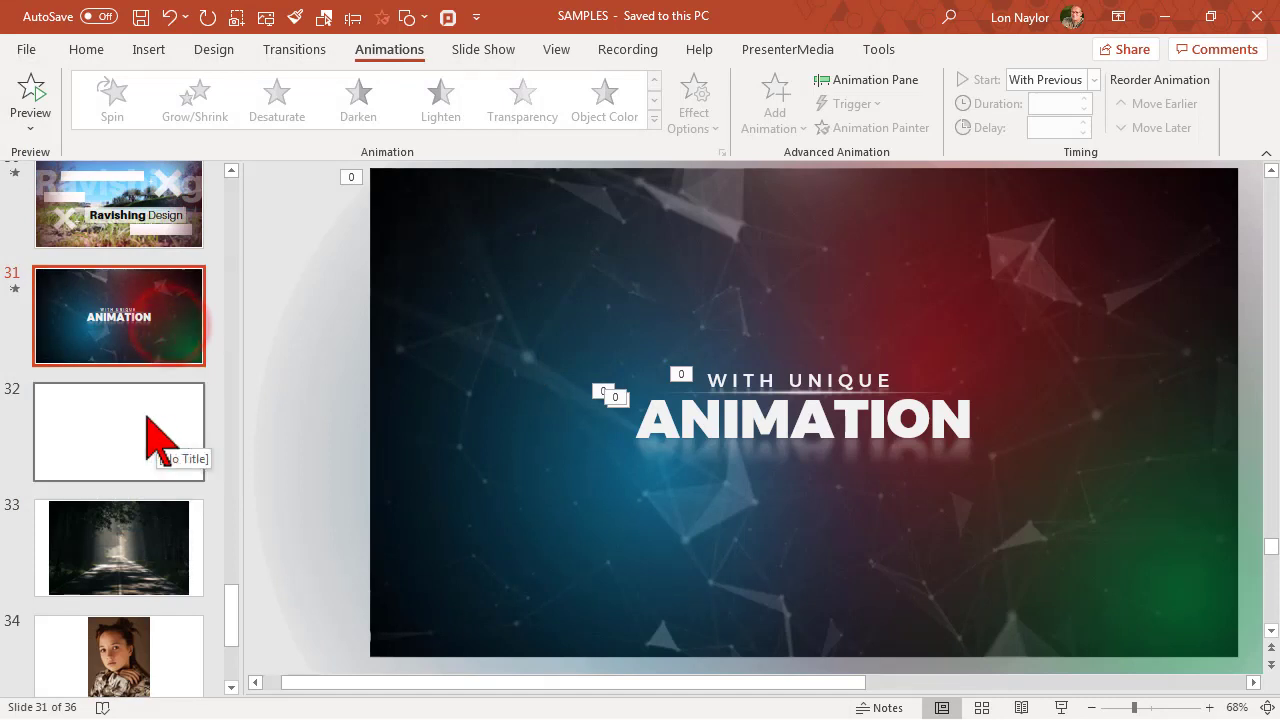
click(108, 418)
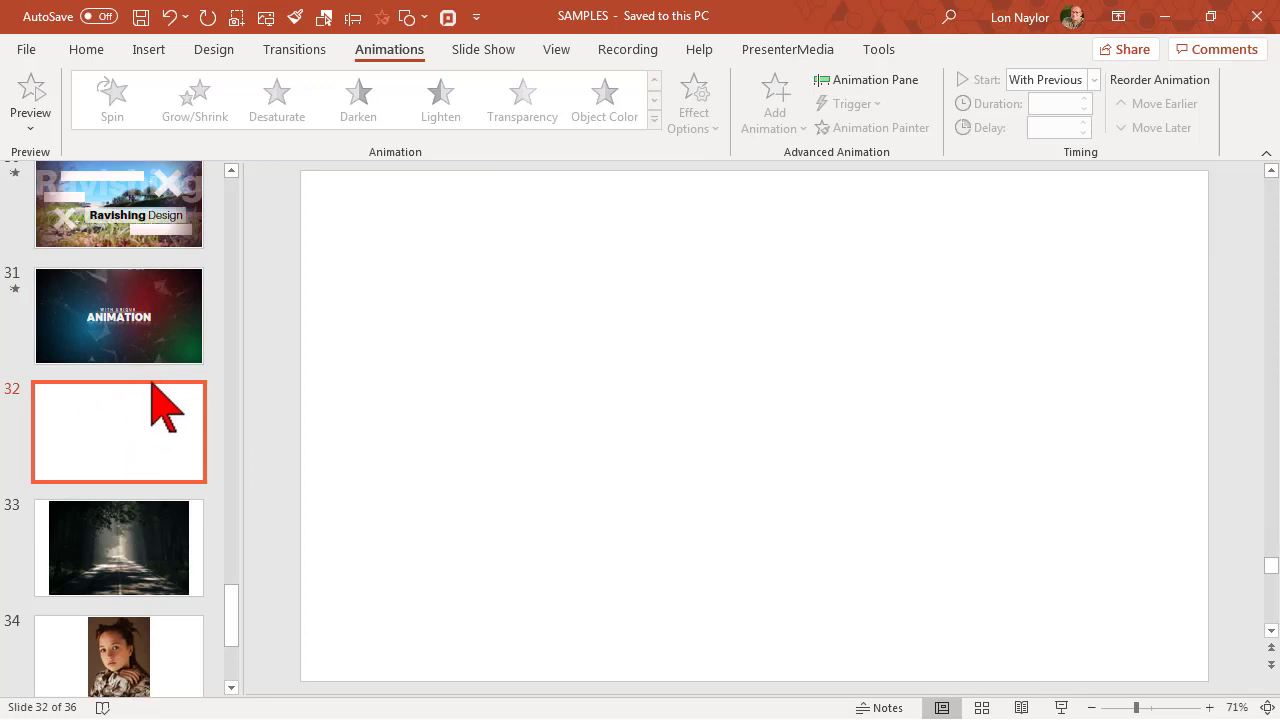
click(159, 338)
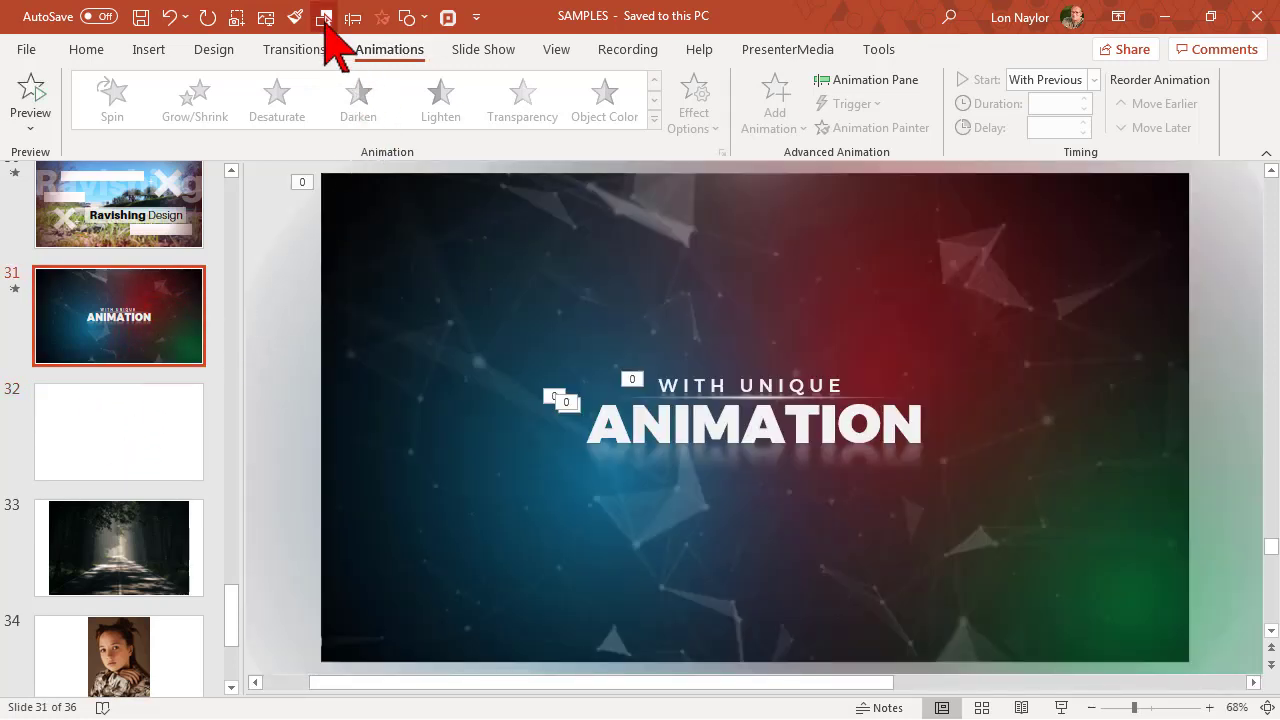
Step: In the Selection Pane, hide all objects except Picture Placeholder 4 and the particle Video, then select the video
click(324, 18)
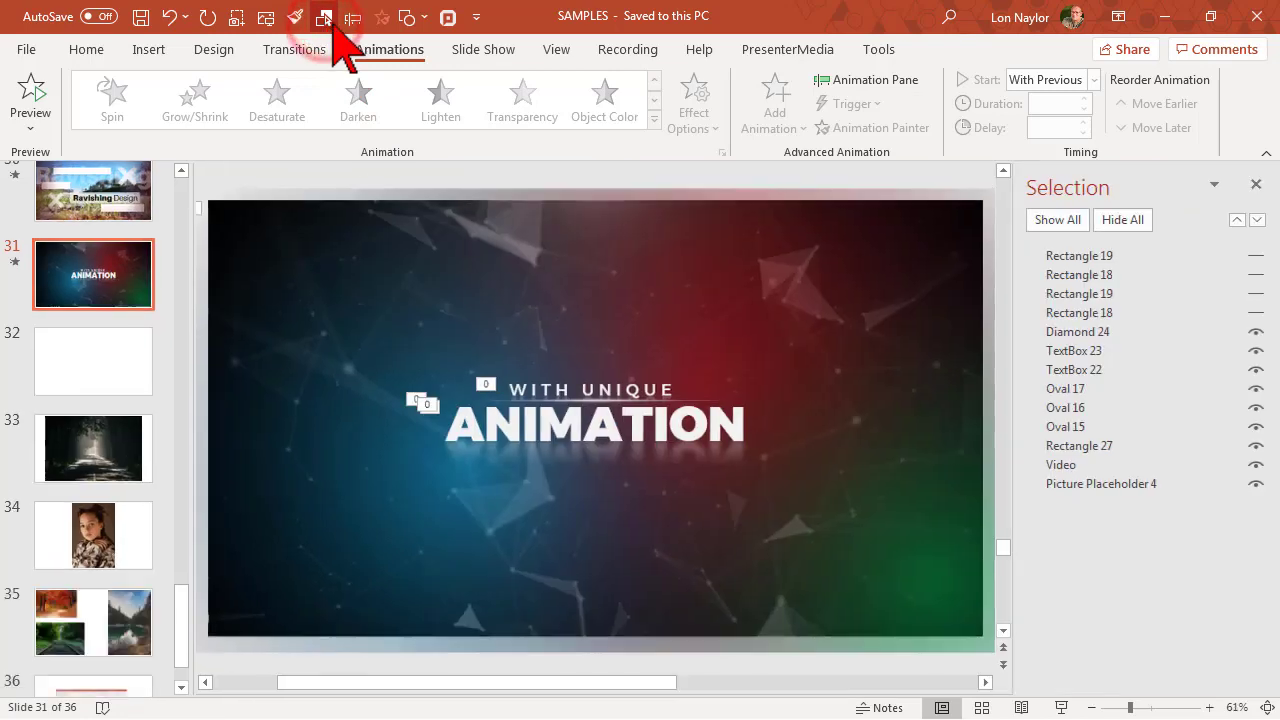
click(1112, 222)
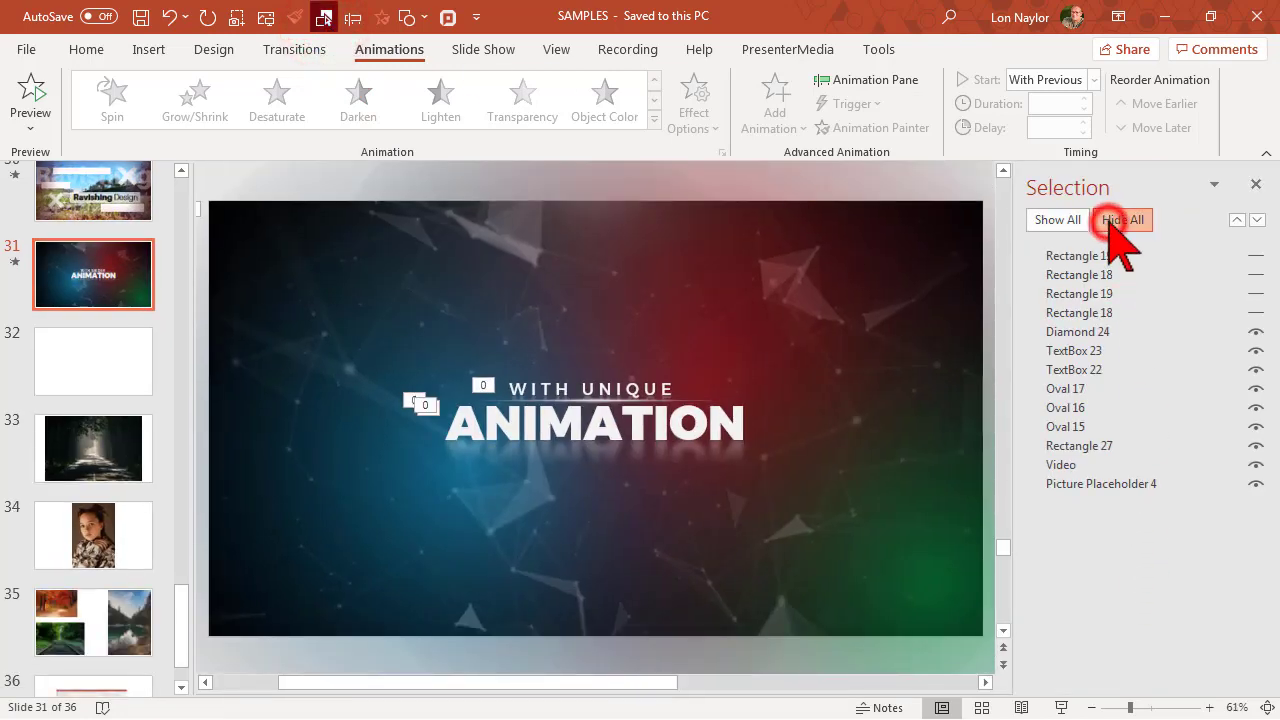
click(1257, 484)
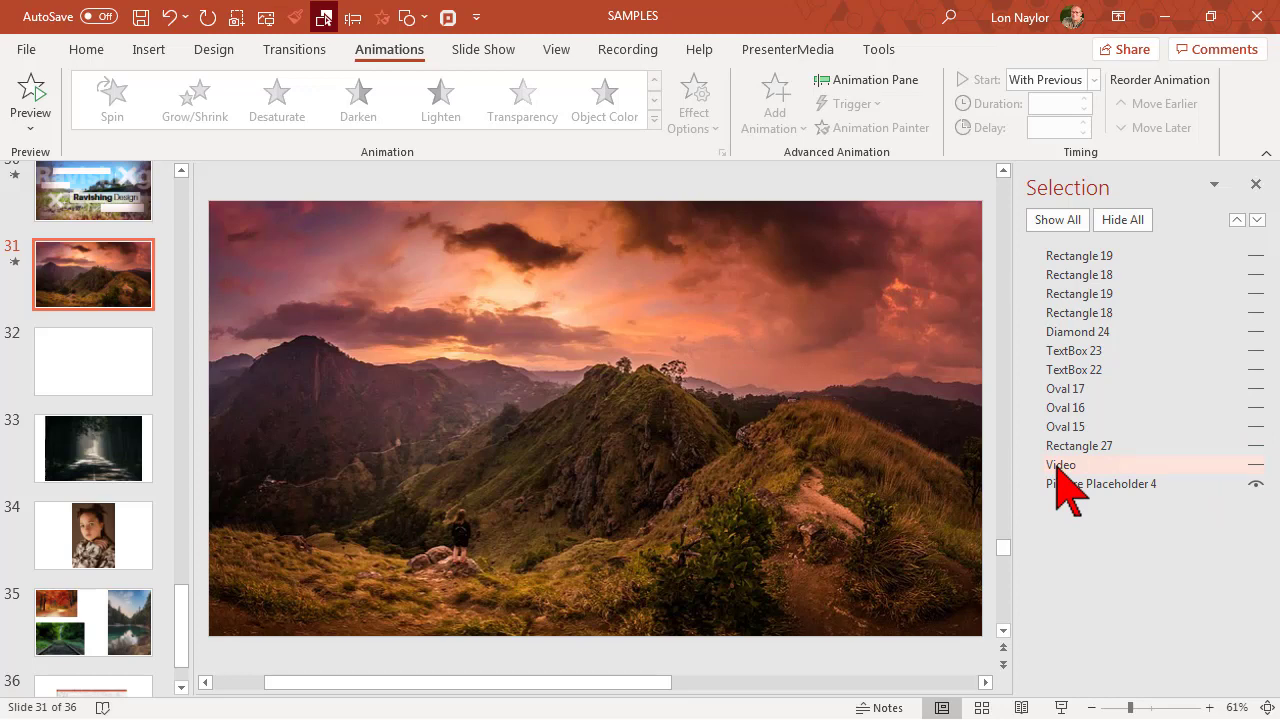
click(1256, 465)
click(691, 391)
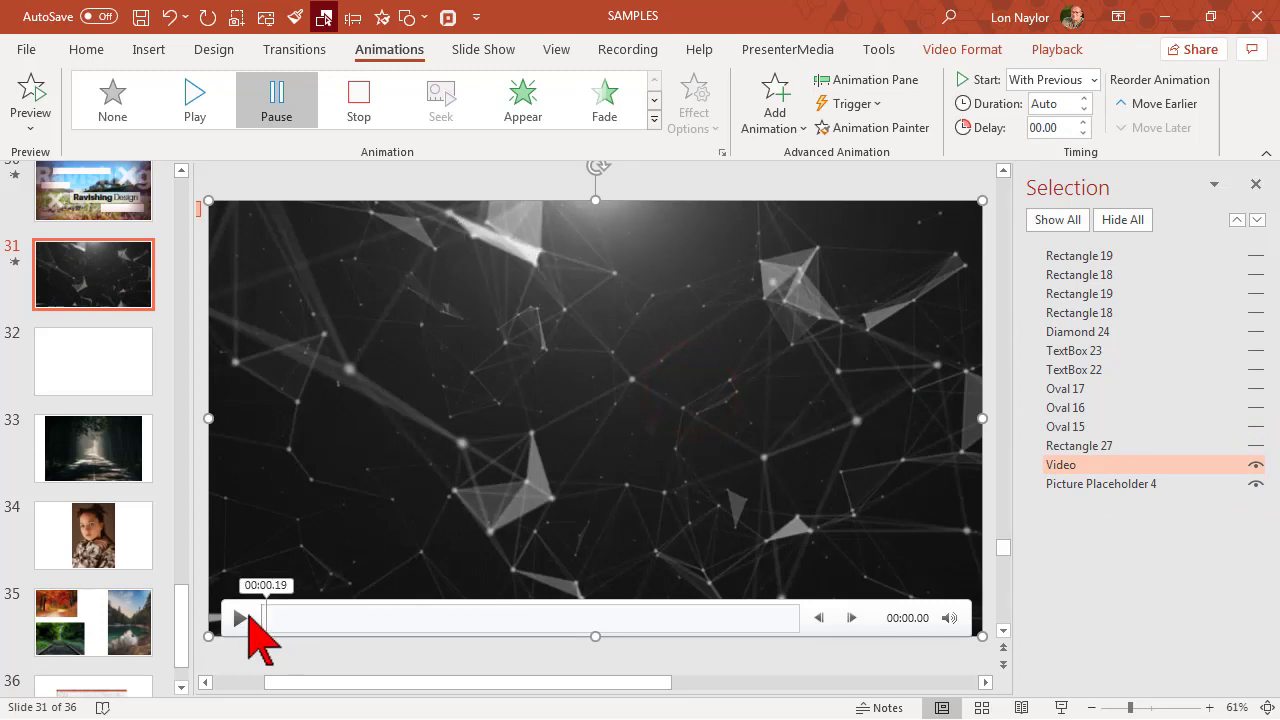
Step: Play the particle video preview and pause it at about 3.66 seconds
click(241, 617)
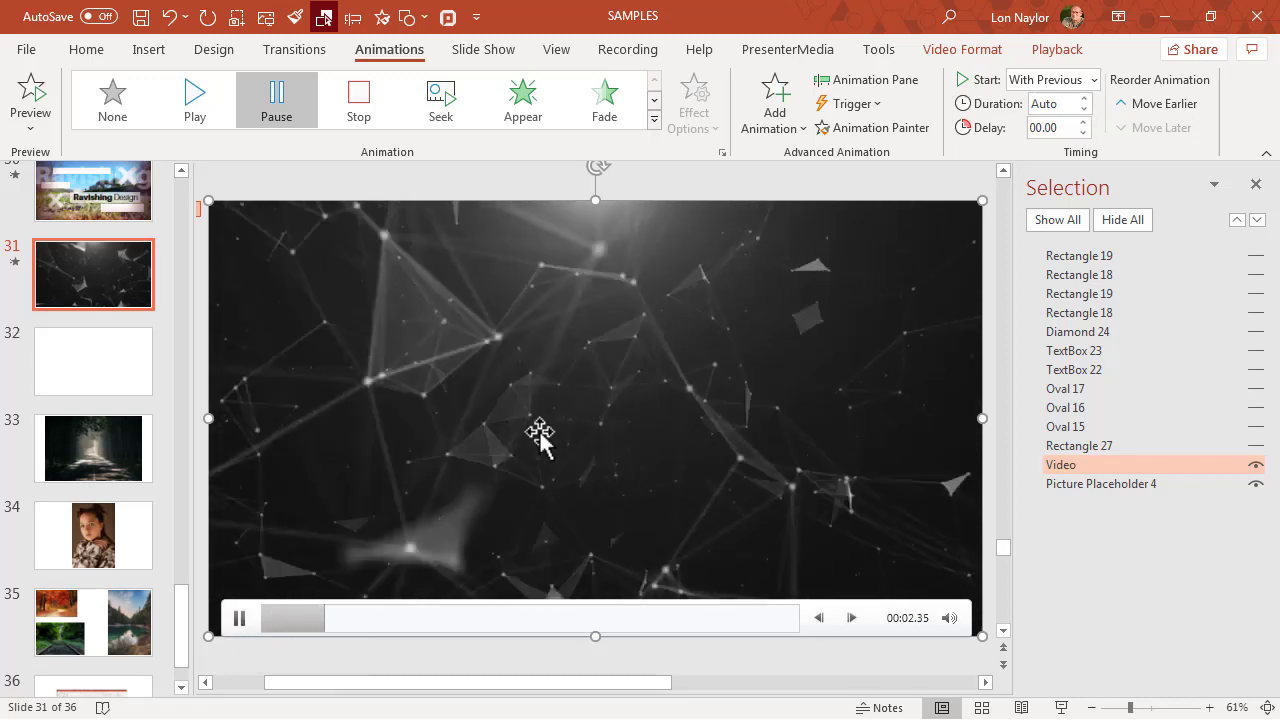
key(alt+p)
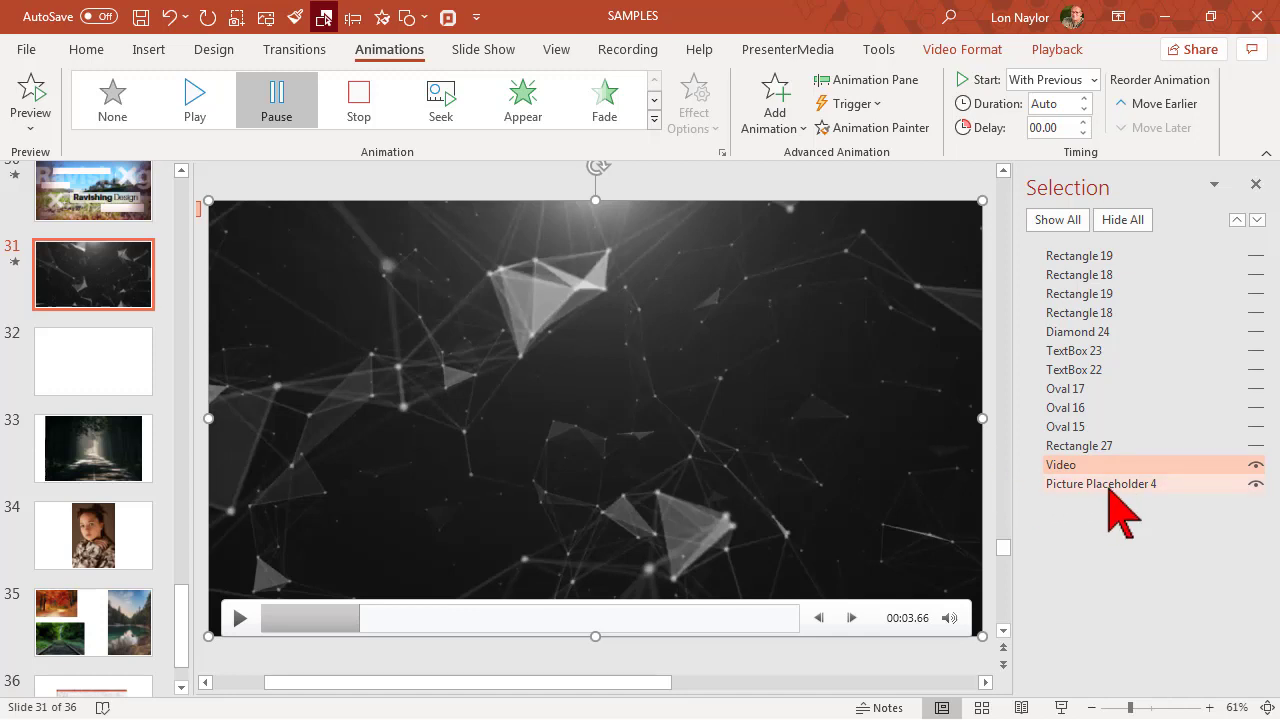
click(762, 361)
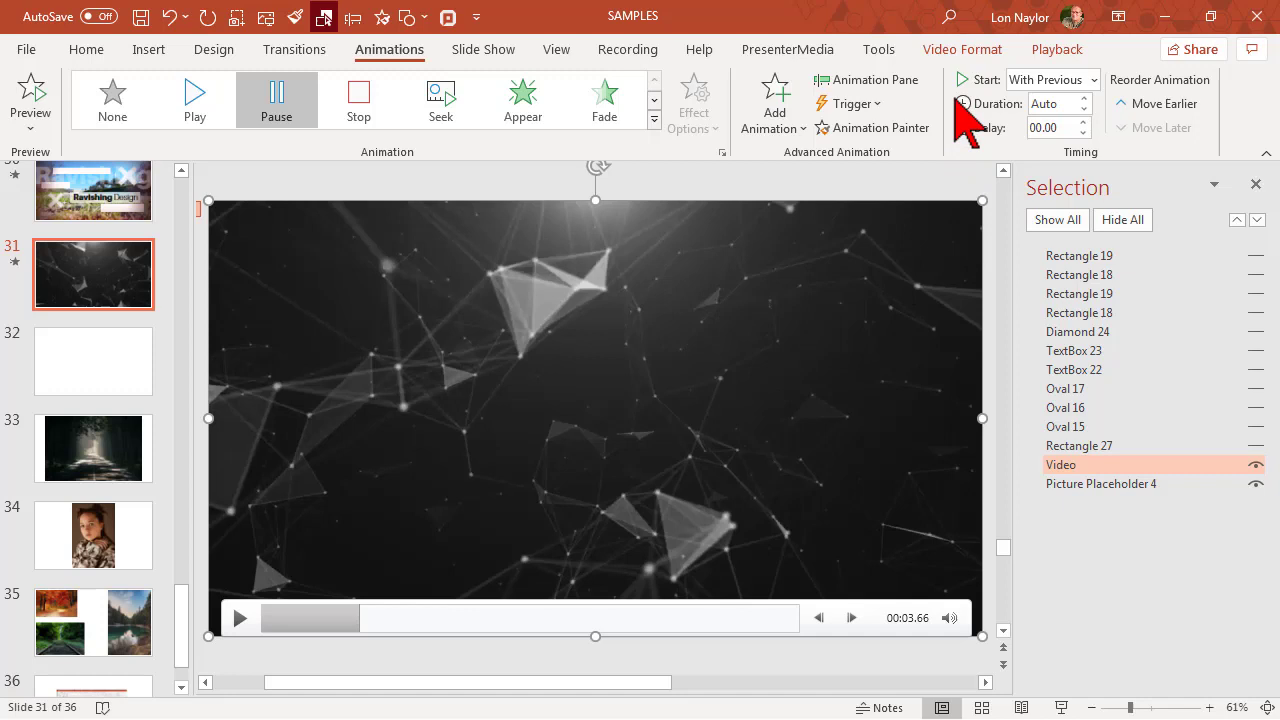
Step: Show the Video Format ribbon for the paused particle video
click(958, 52)
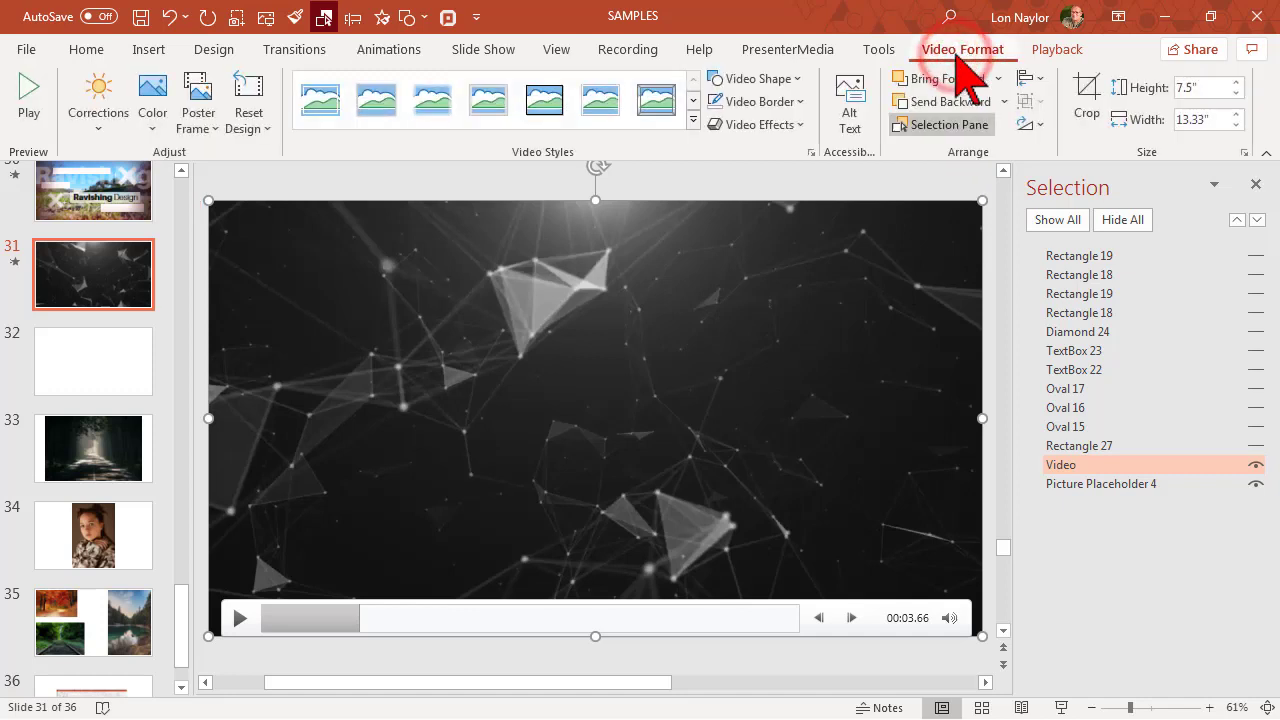
right_click(582, 336)
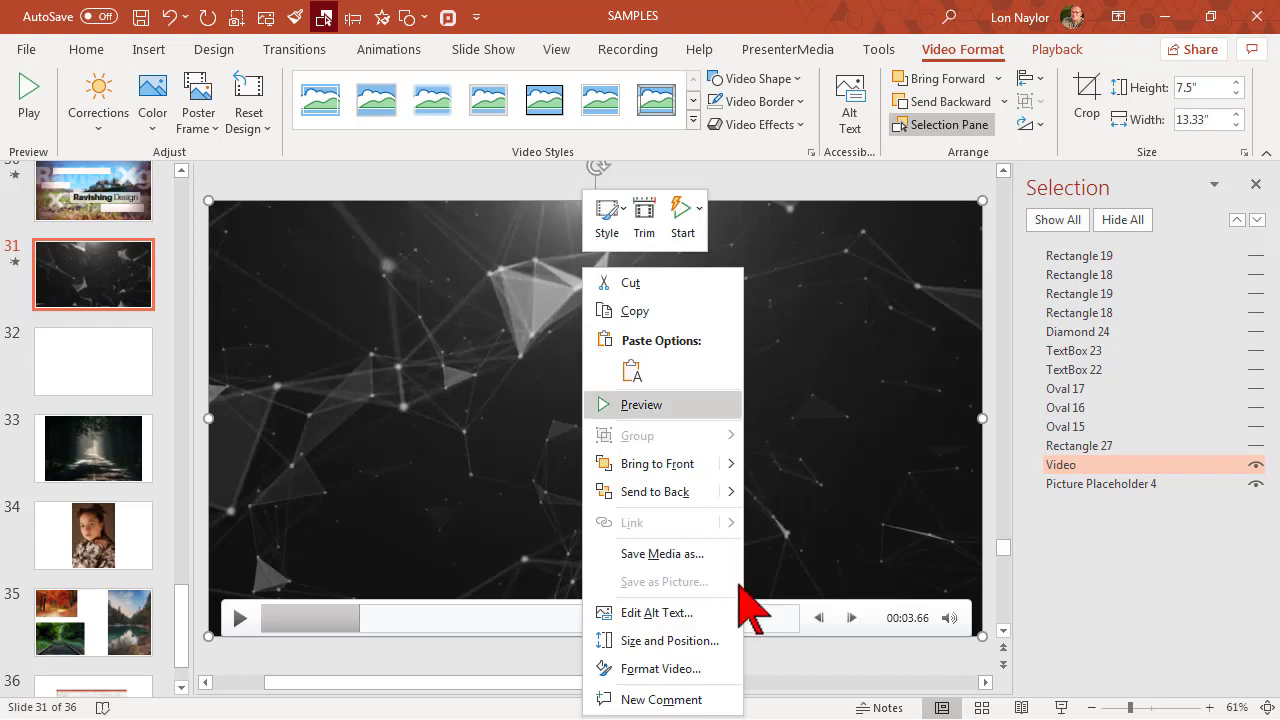
click(721, 670)
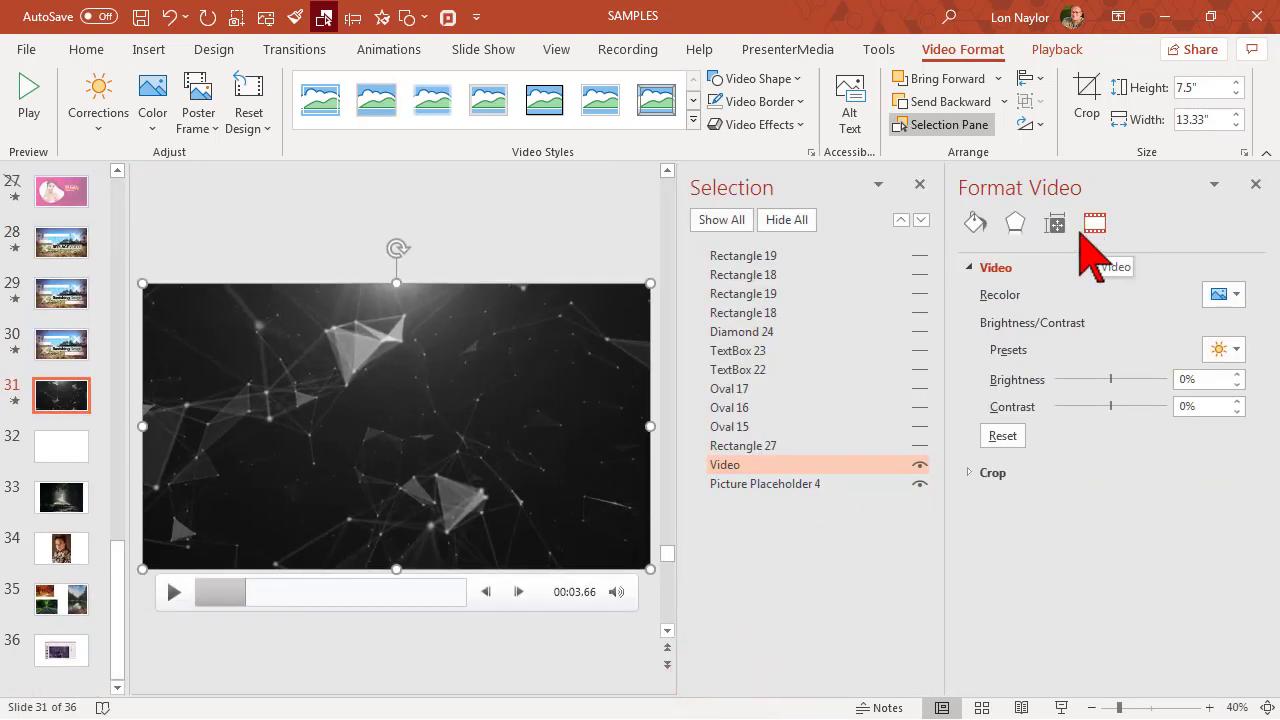
click(975, 226)
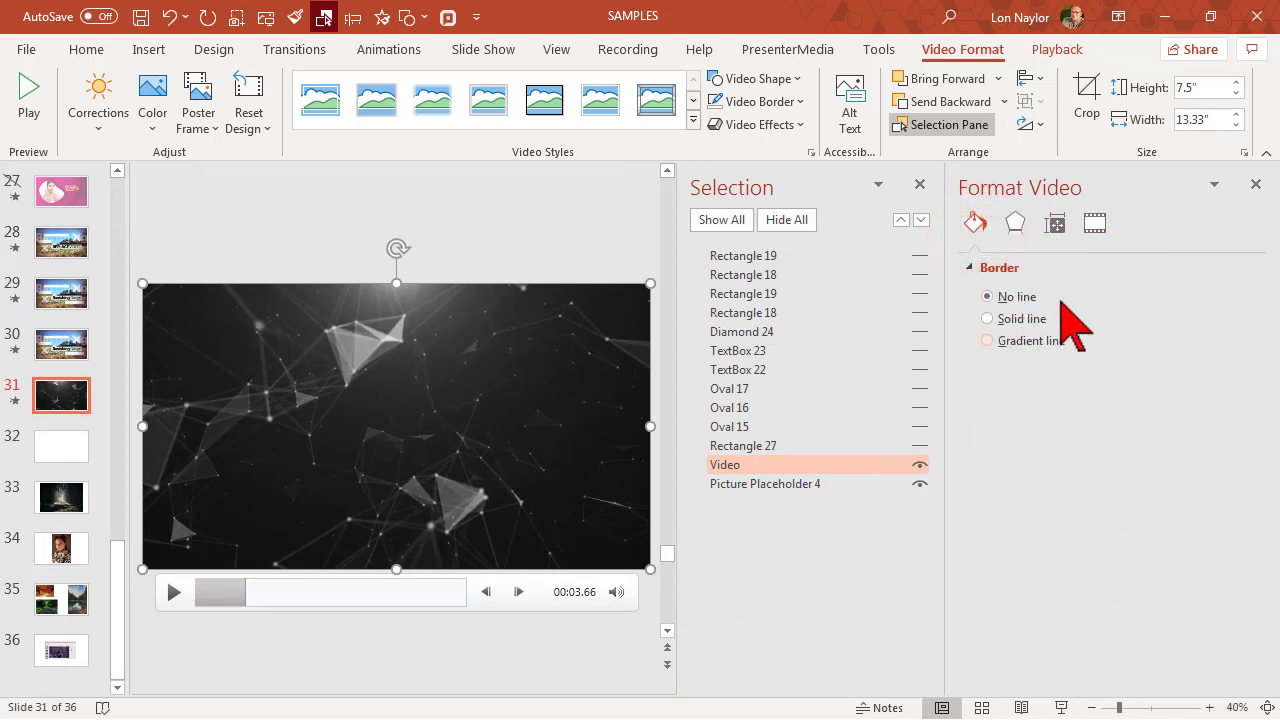
click(1094, 226)
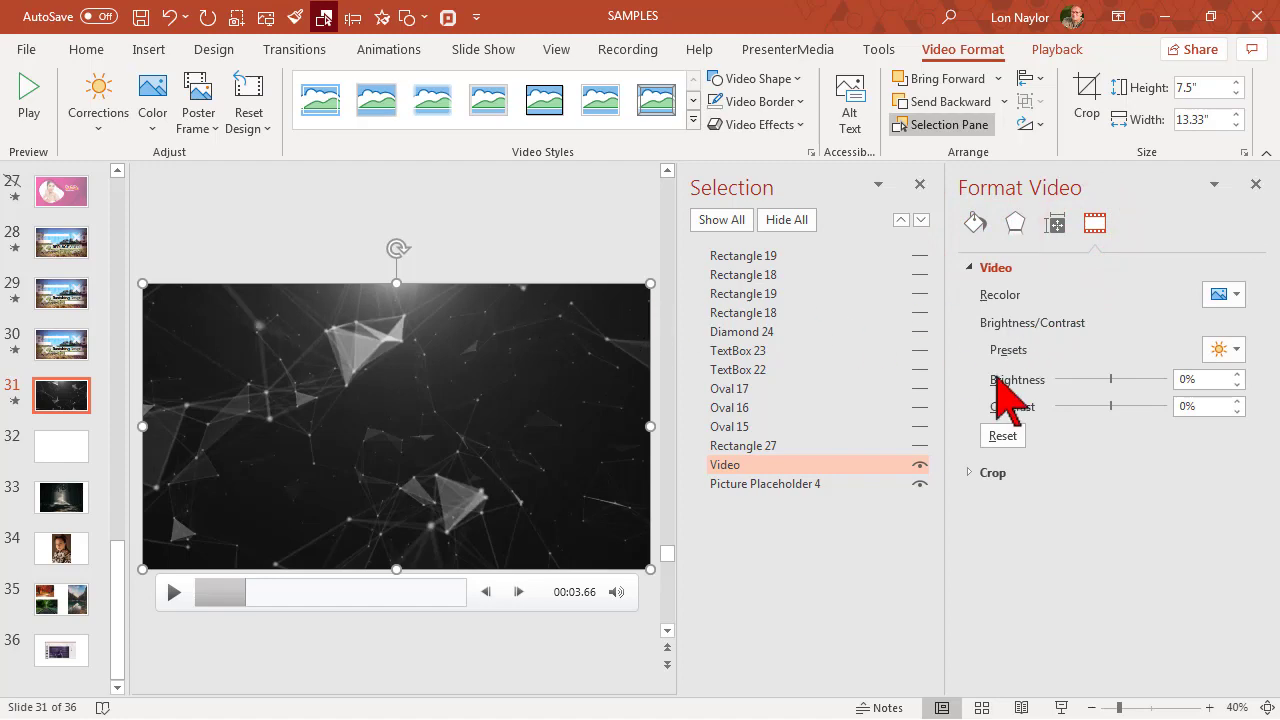
click(1258, 186)
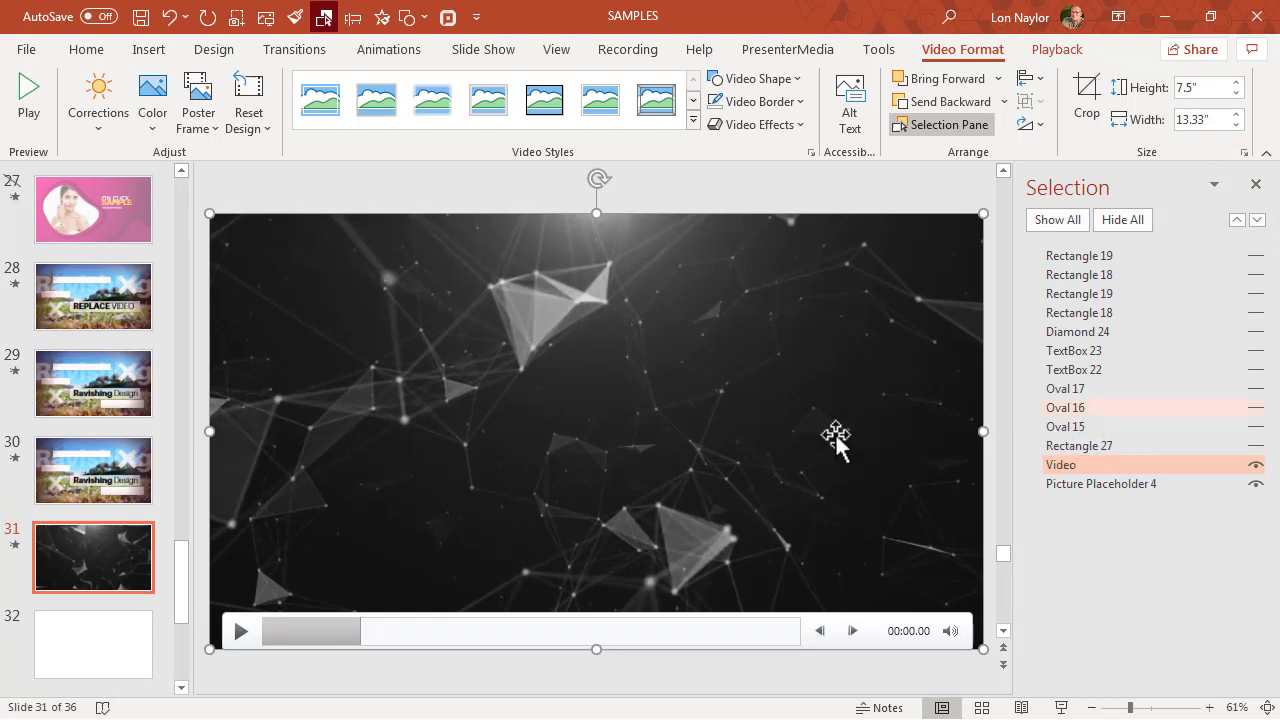
Step: Give blank slide 32 a picture-fill background using the Slide1 image of a man among trees
click(90, 637)
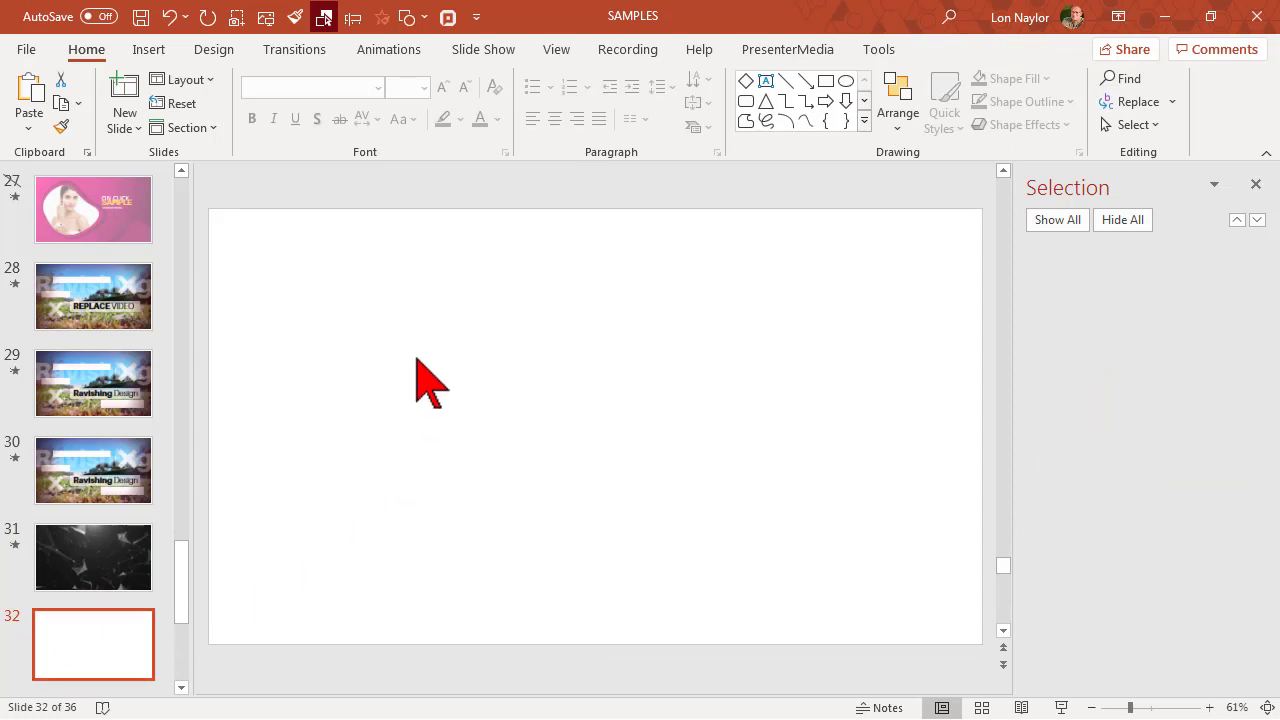
right_click(416, 360)
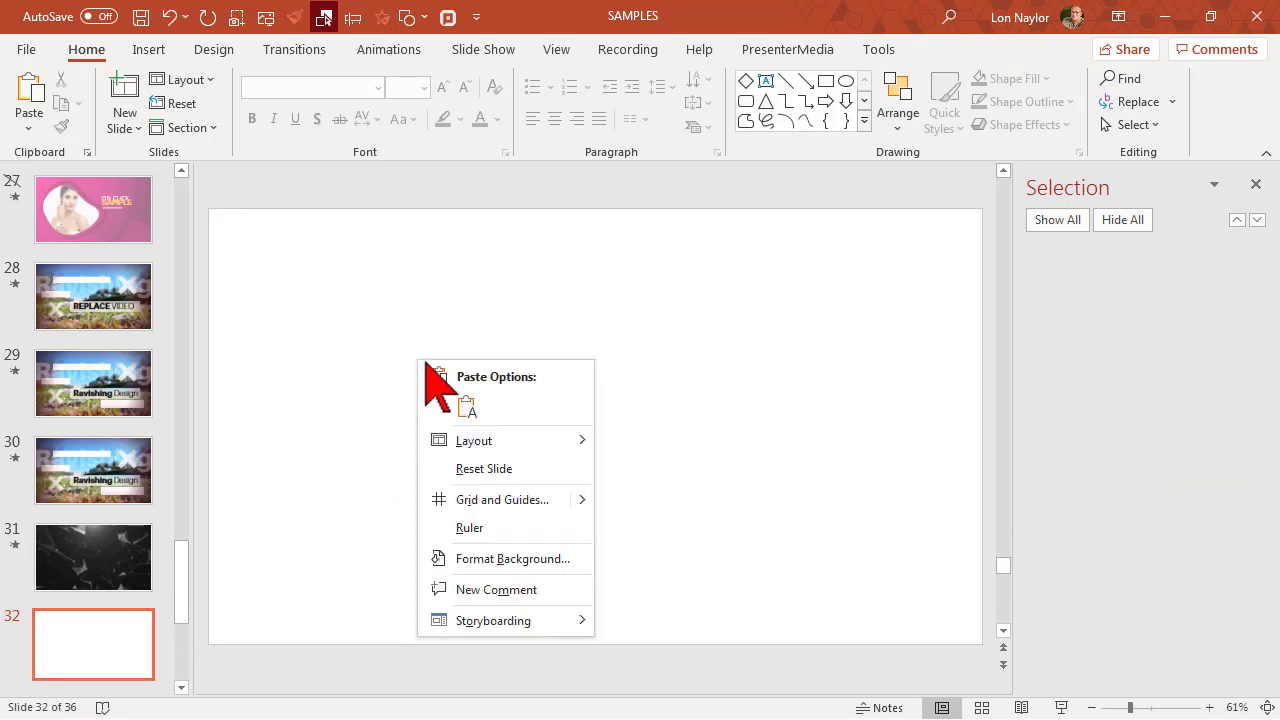
click(568, 562)
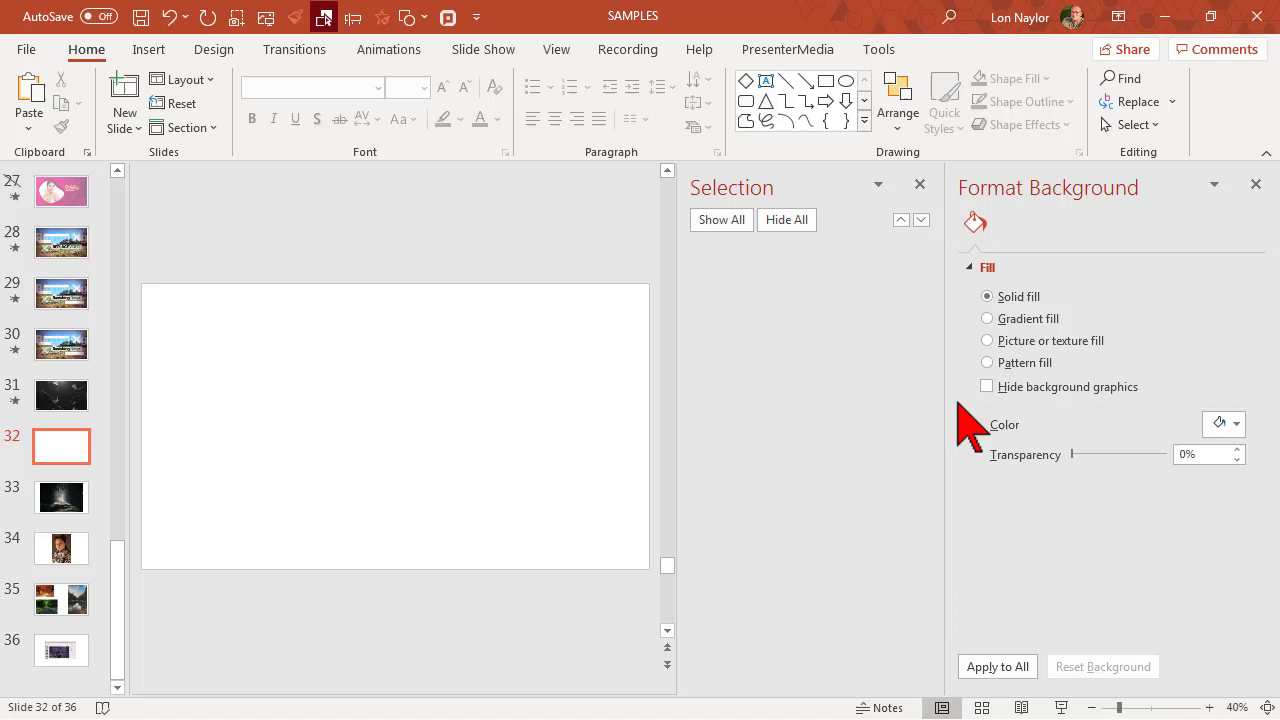
click(987, 342)
click(1008, 444)
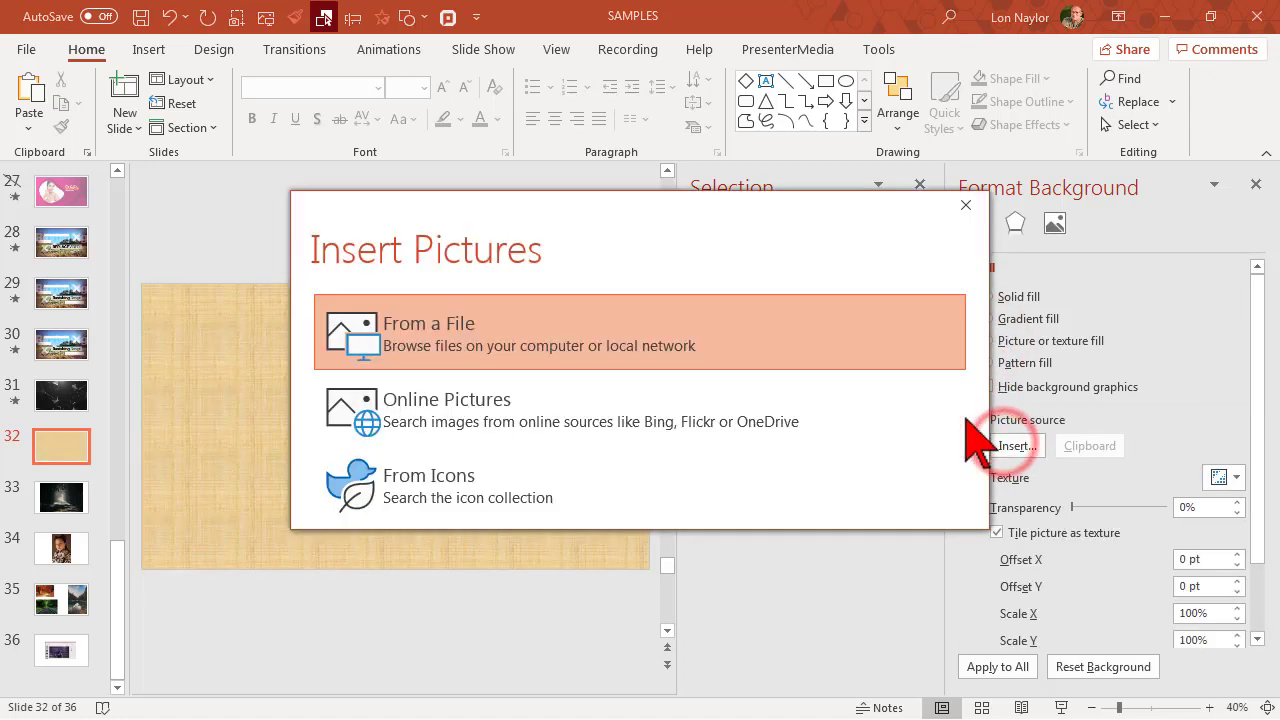
click(730, 338)
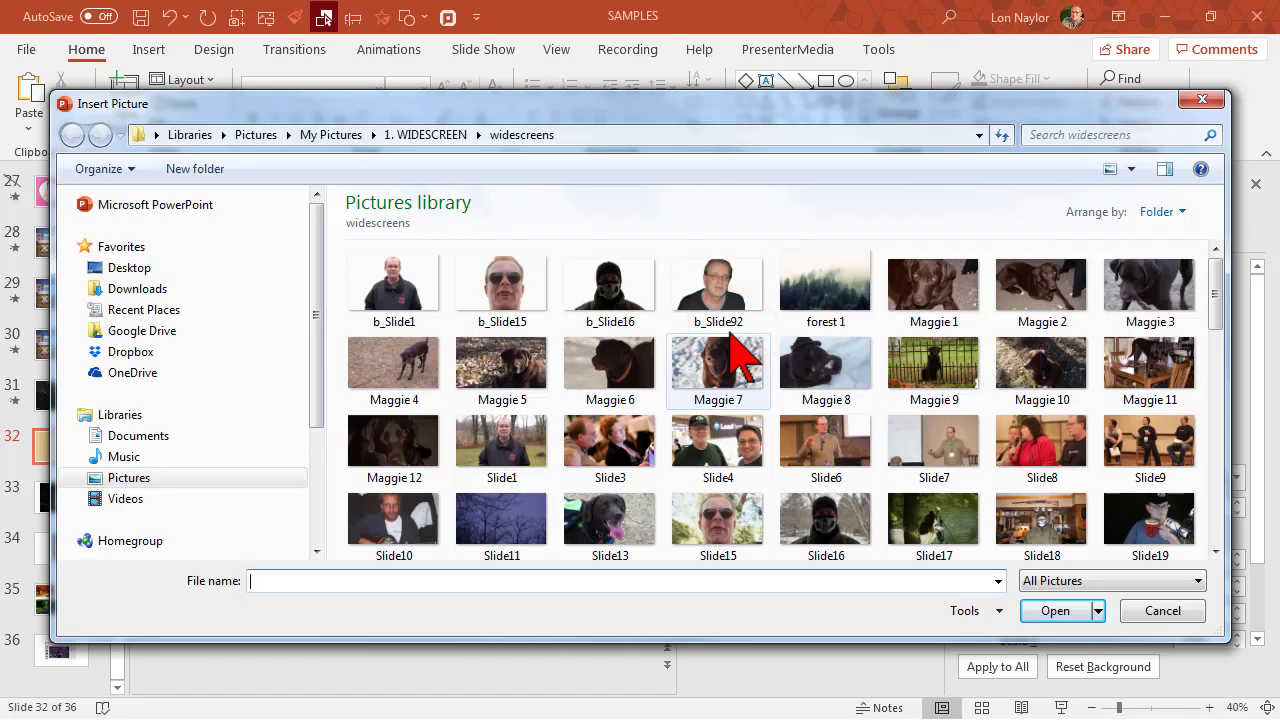
click(548, 428)
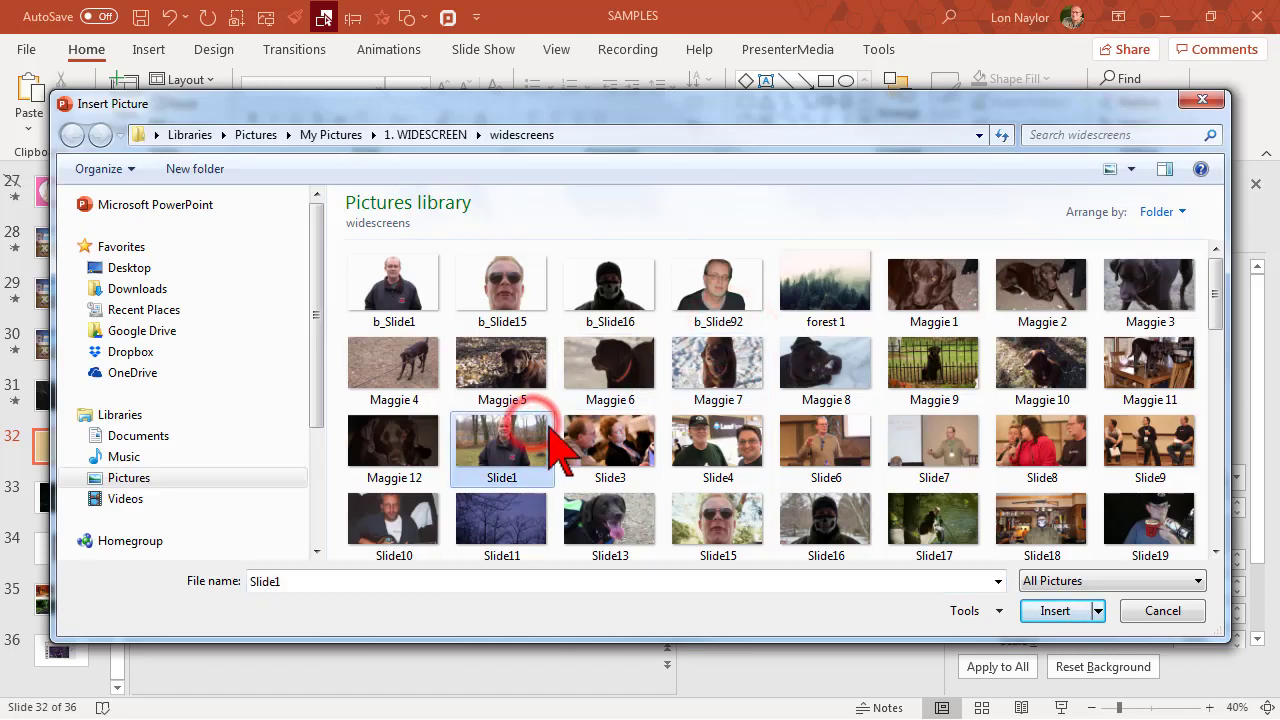
click(1055, 611)
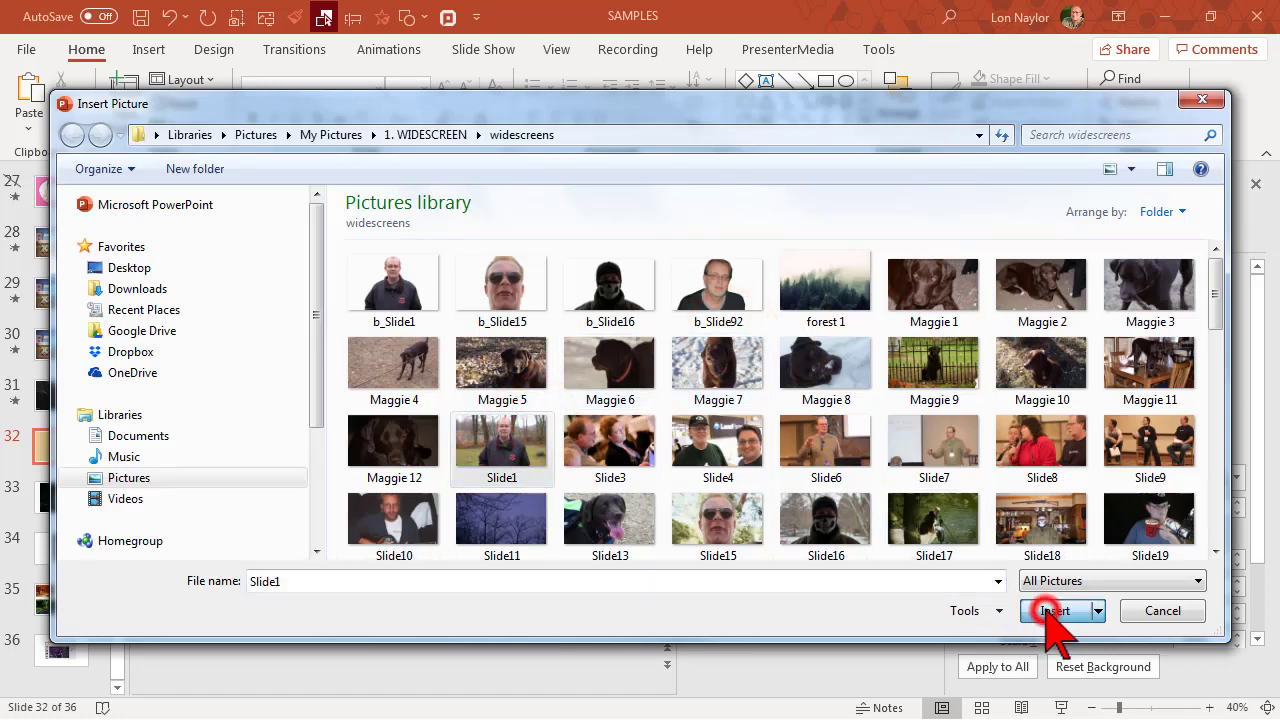
click(1257, 185)
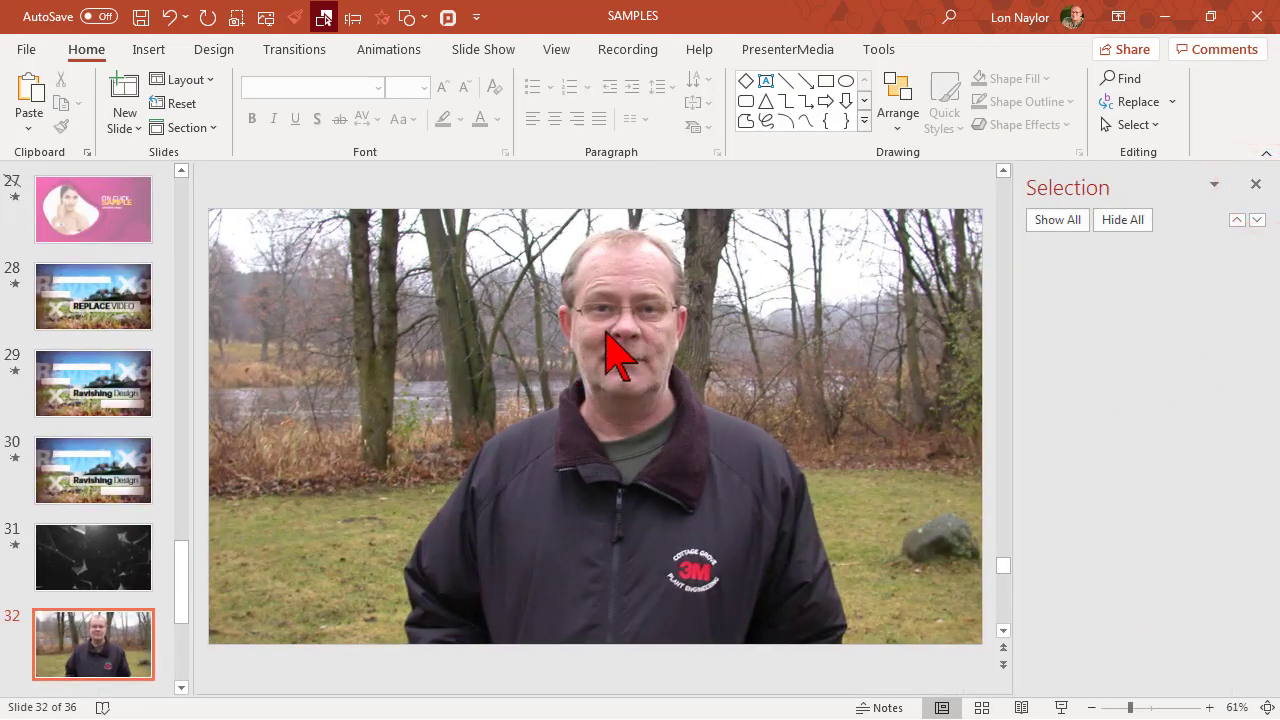
Step: Copy the geometric particle video from slide 31
click(95, 542)
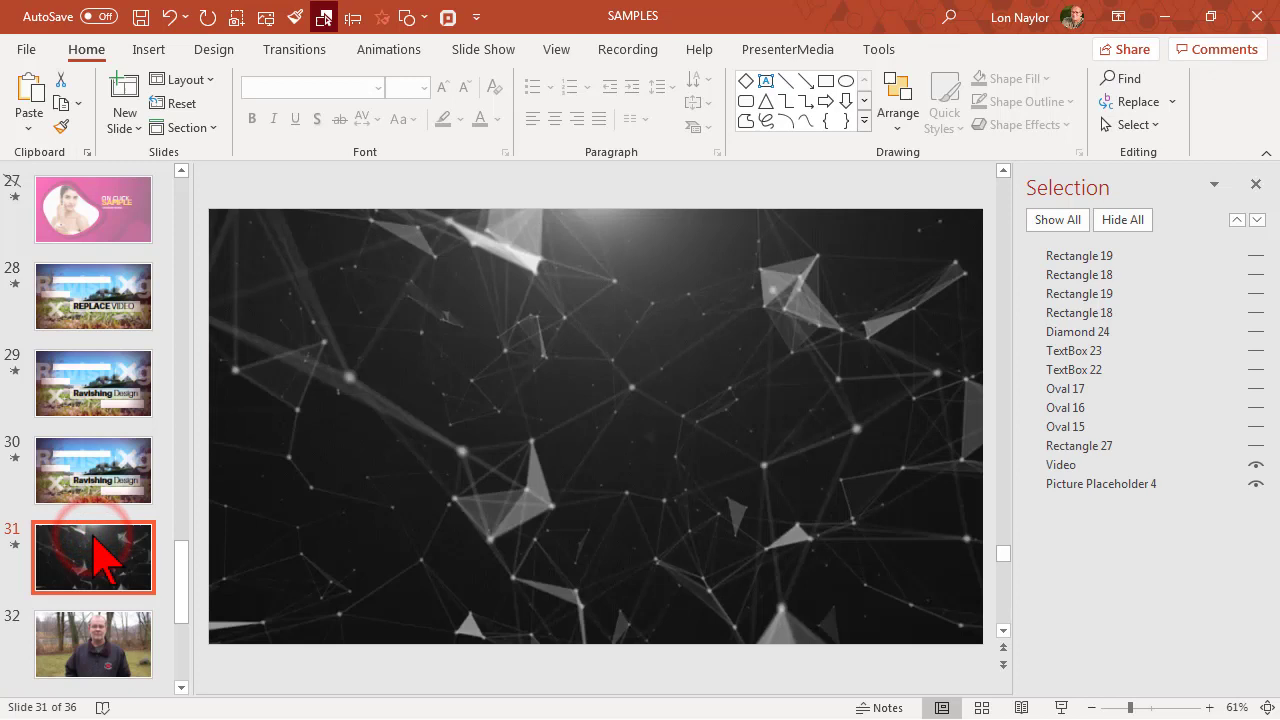
mouse_move(386, 436)
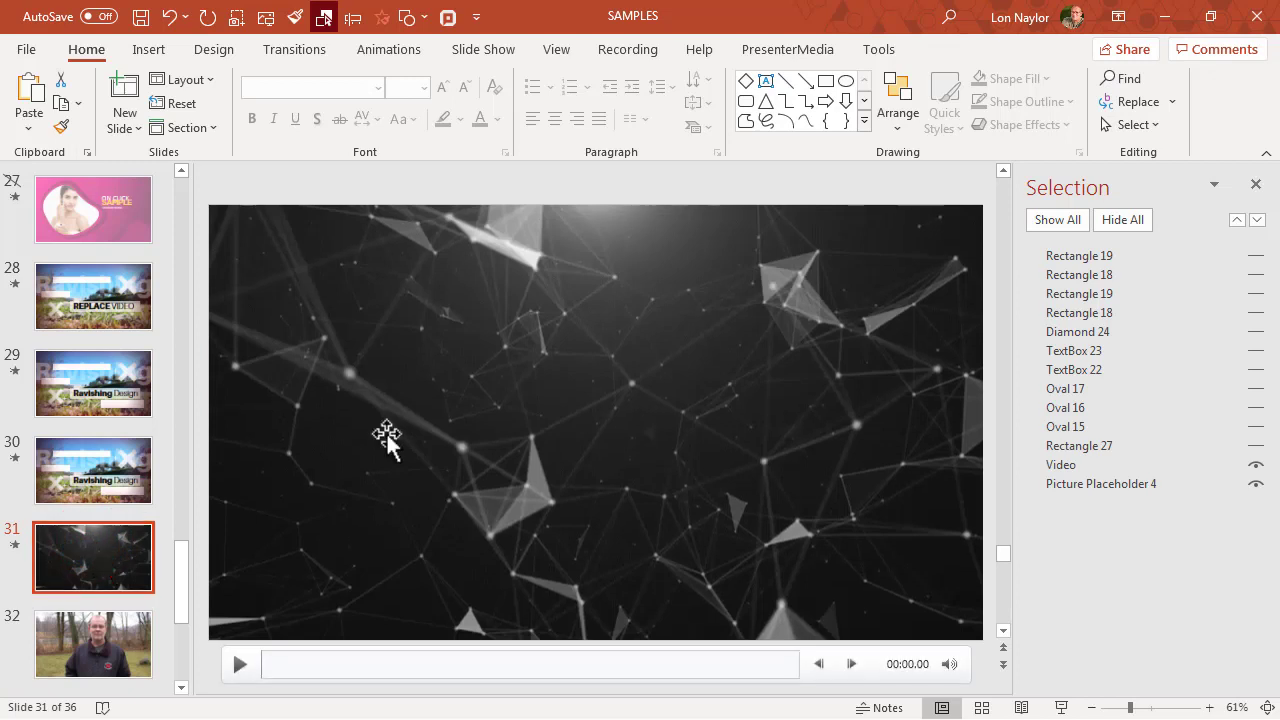
click(386, 436)
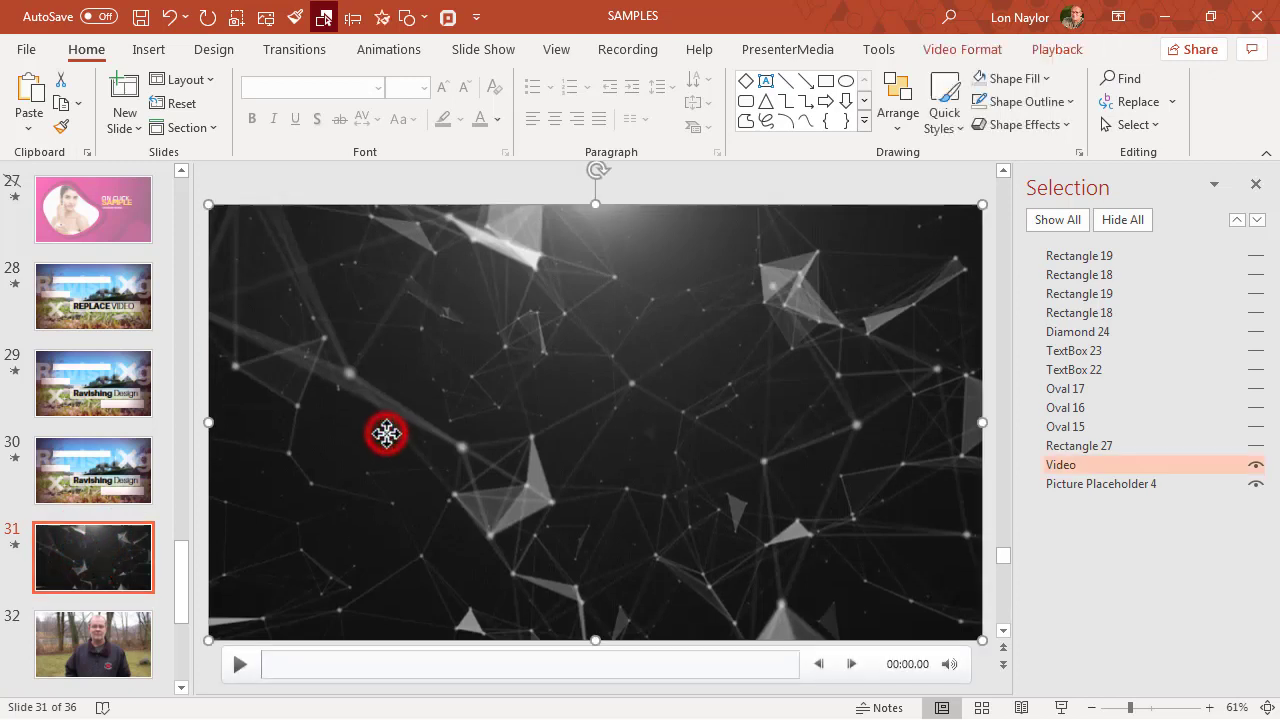
right_click(472, 338)
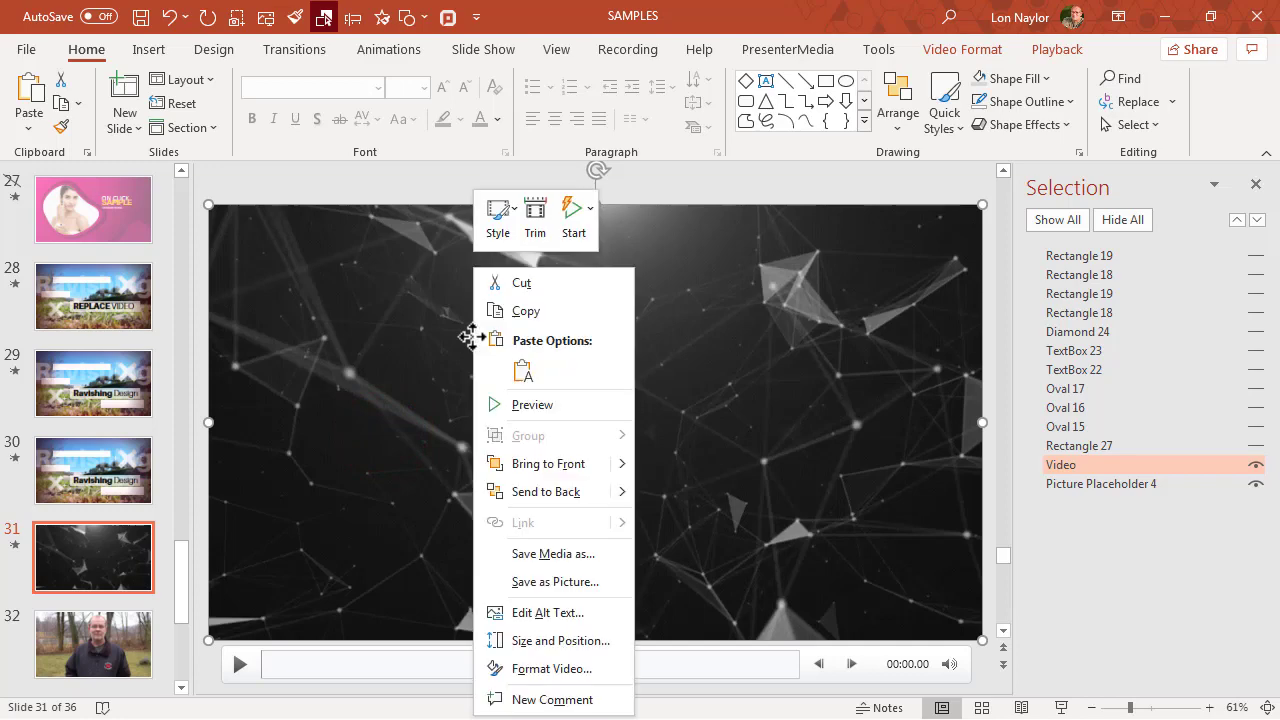
click(520, 315)
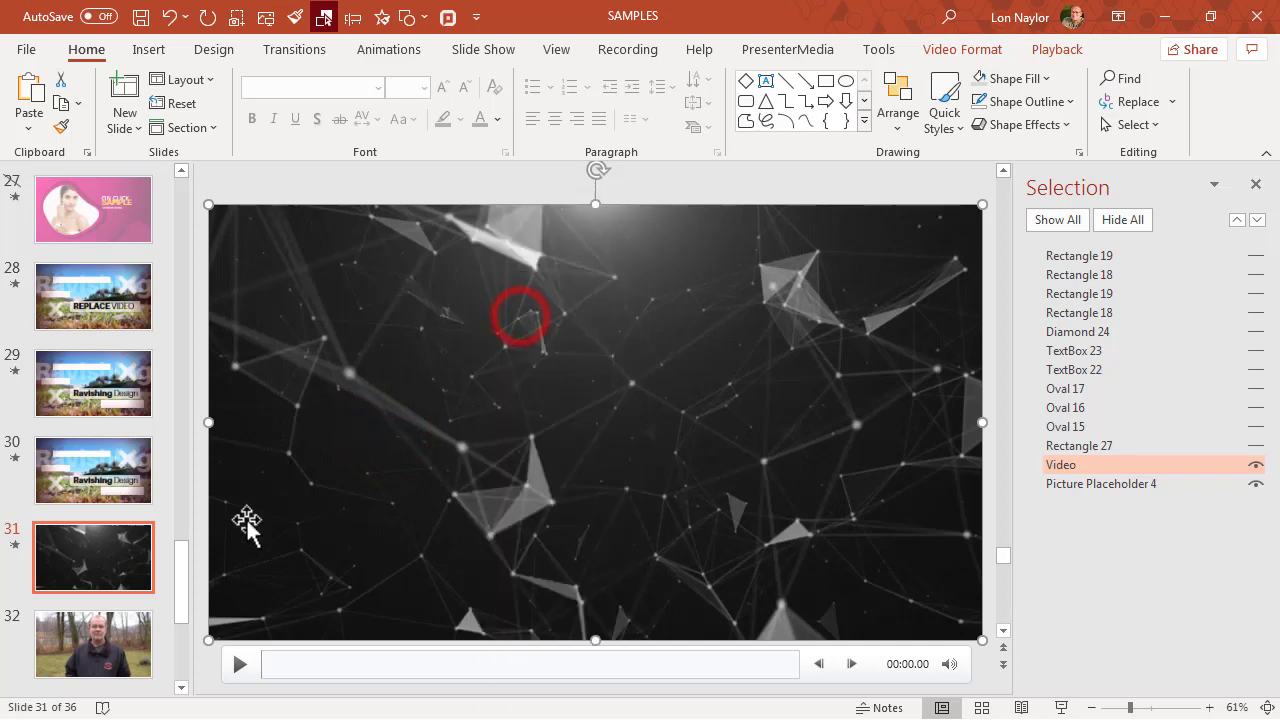
Step: Paste the video onto slide 32 with Keep Source Formatting and align it over the slide
click(136, 644)
right_click(510, 433)
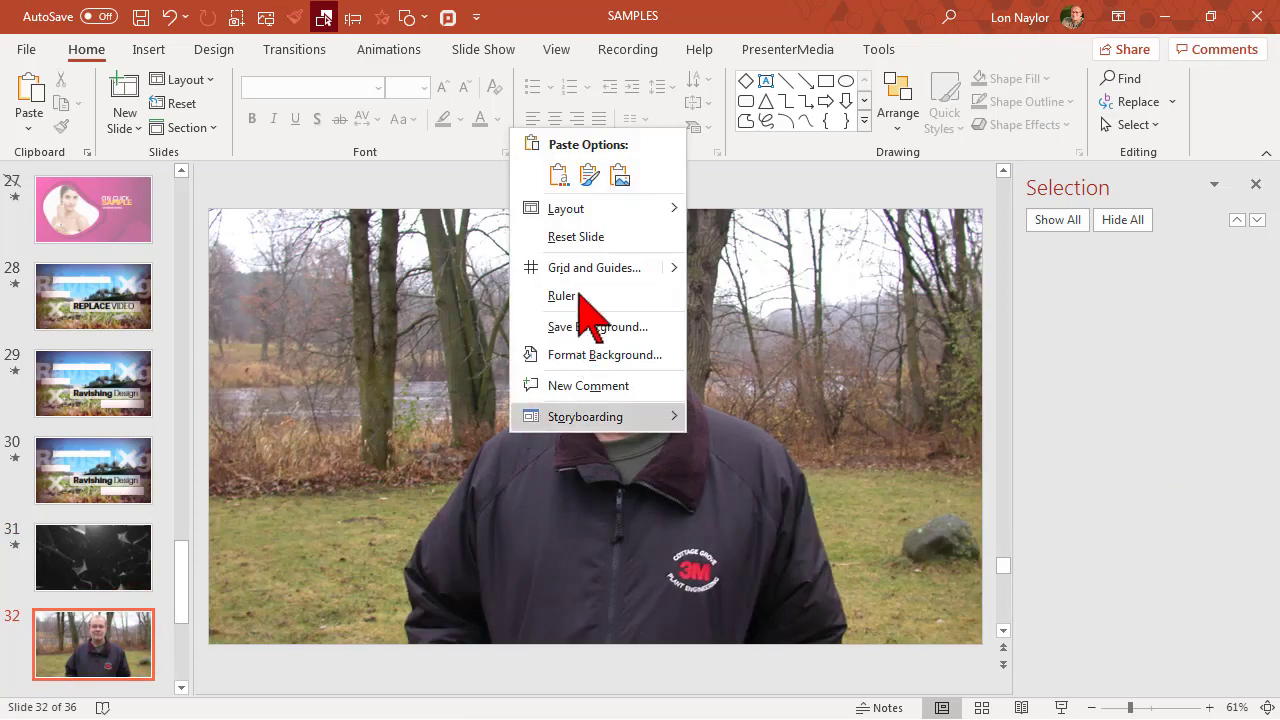
click(589, 177)
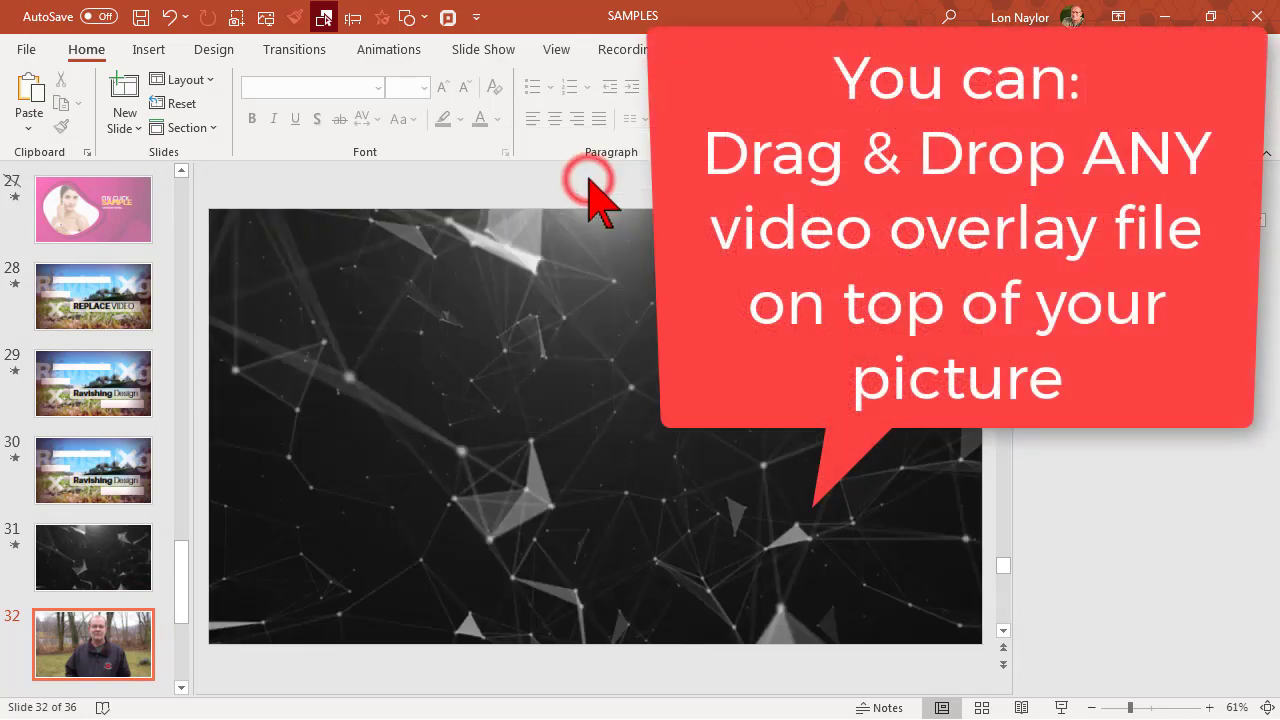
mouse_move(484, 307)
mouse_down()
mouse_move(608, 317)
mouse_move(534, 291)
mouse_move(486, 299)
mouse_up()
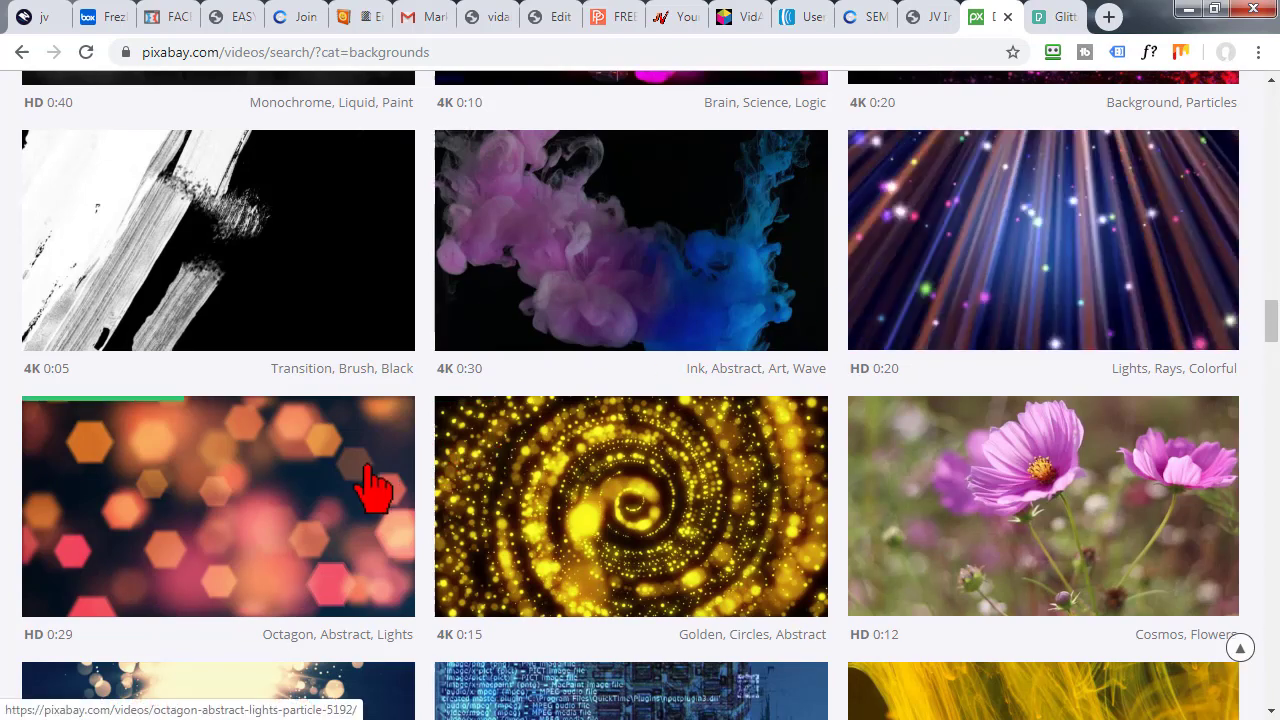
scroll(364, 440, down, 2)
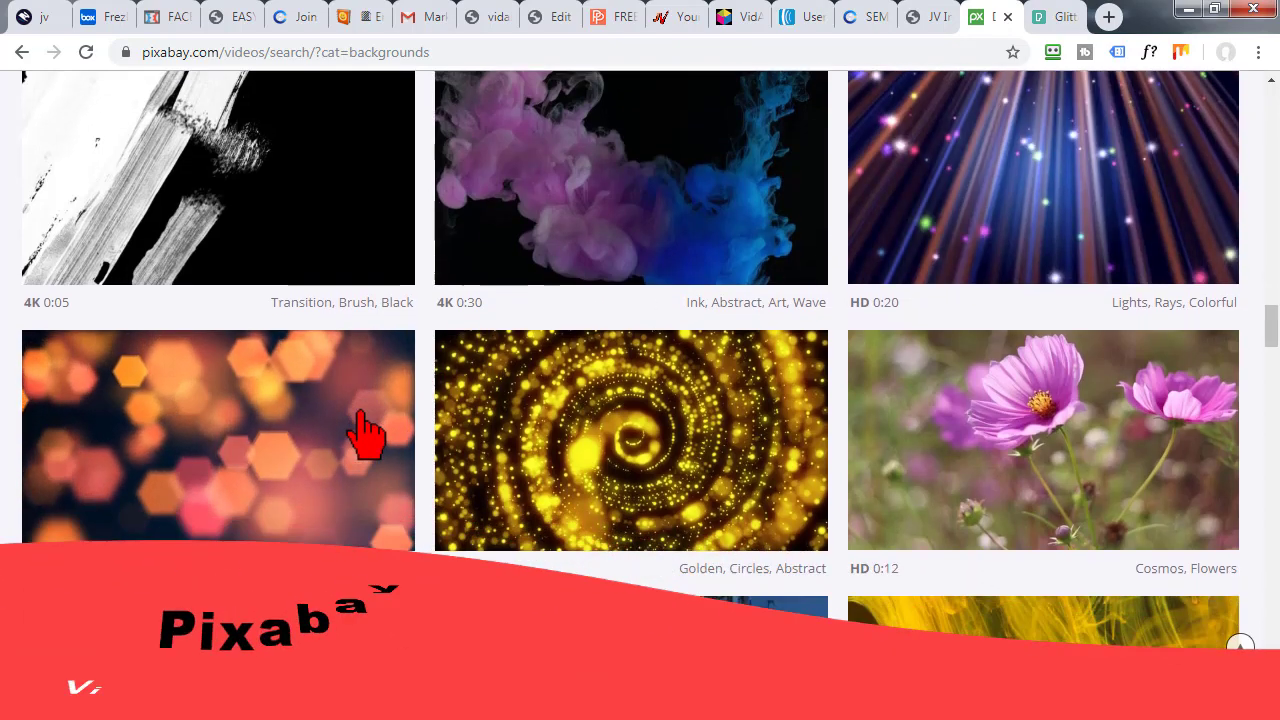
scroll(365, 432, down, 3)
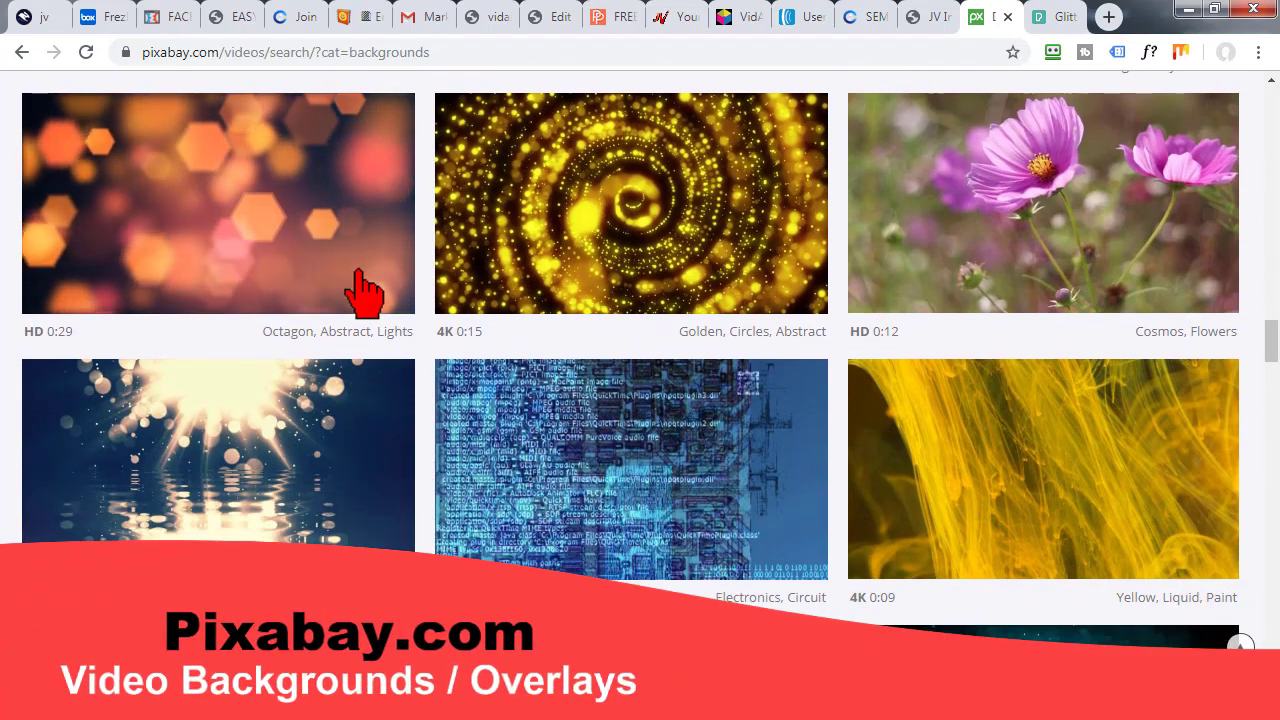
mouse_move(332, 437)
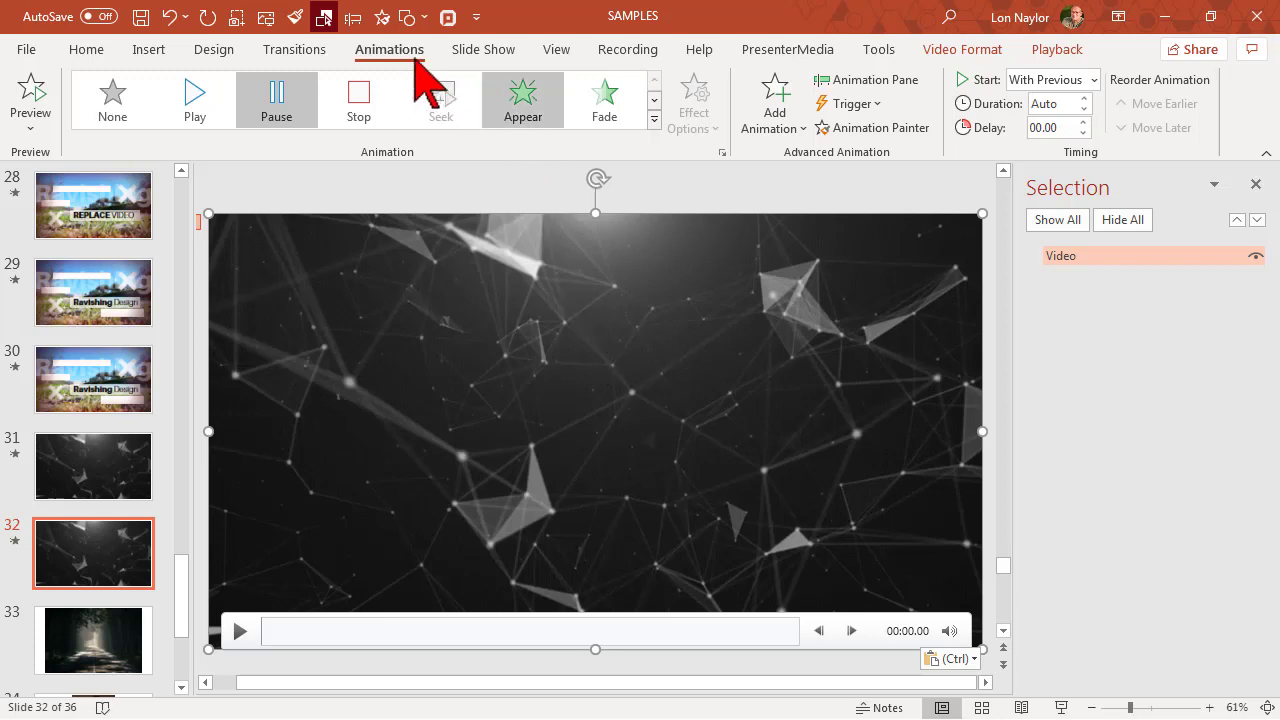
Step: In the Animation Pane, set the video's animation to start With Previous
click(857, 80)
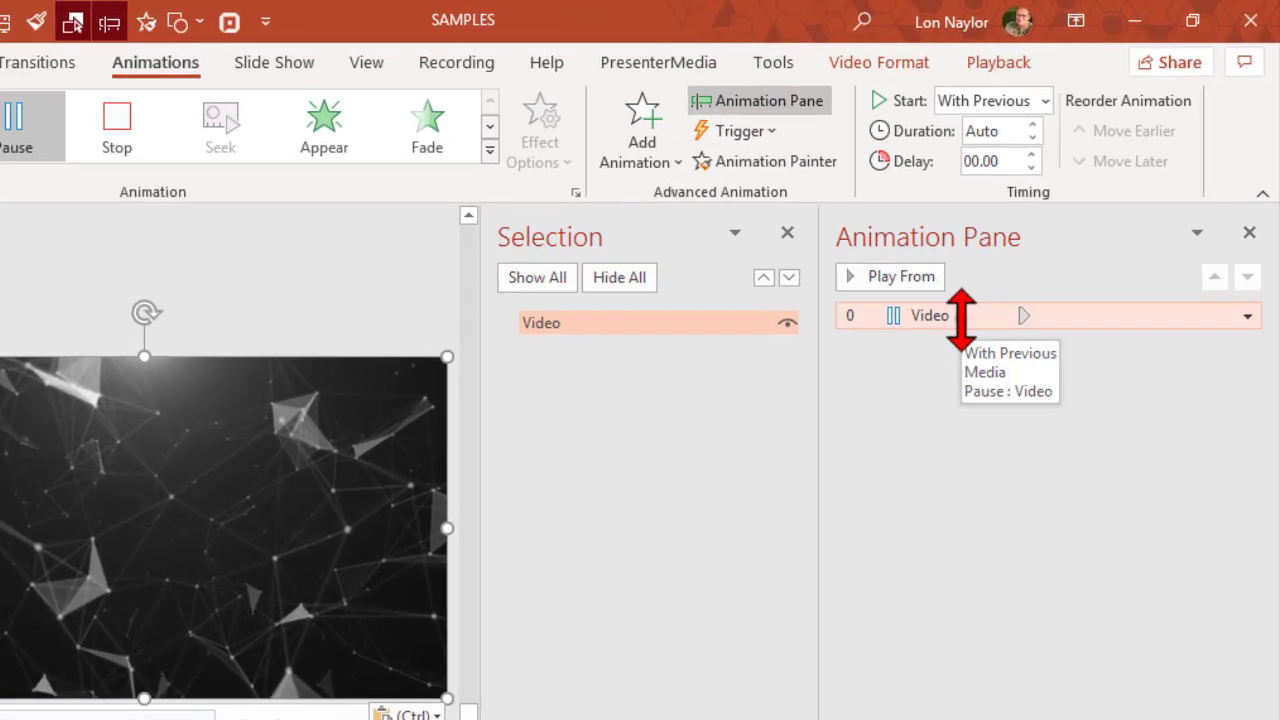
click(958, 318)
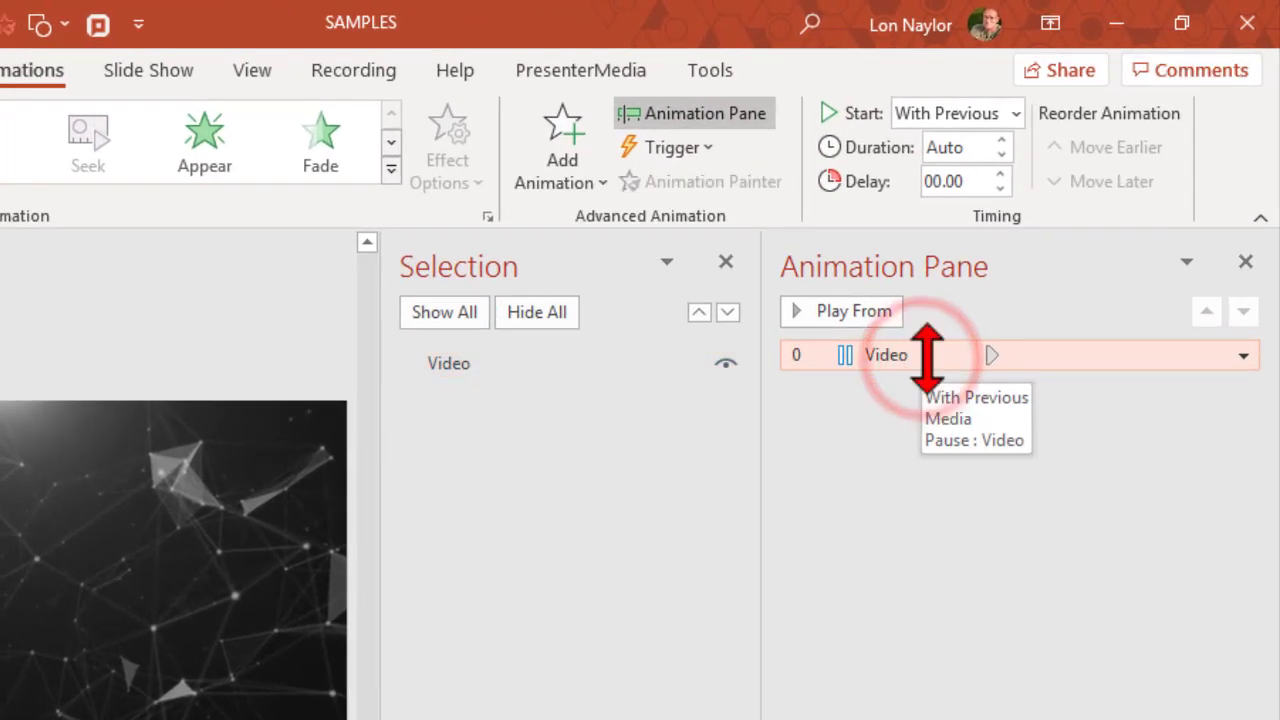
click(1244, 357)
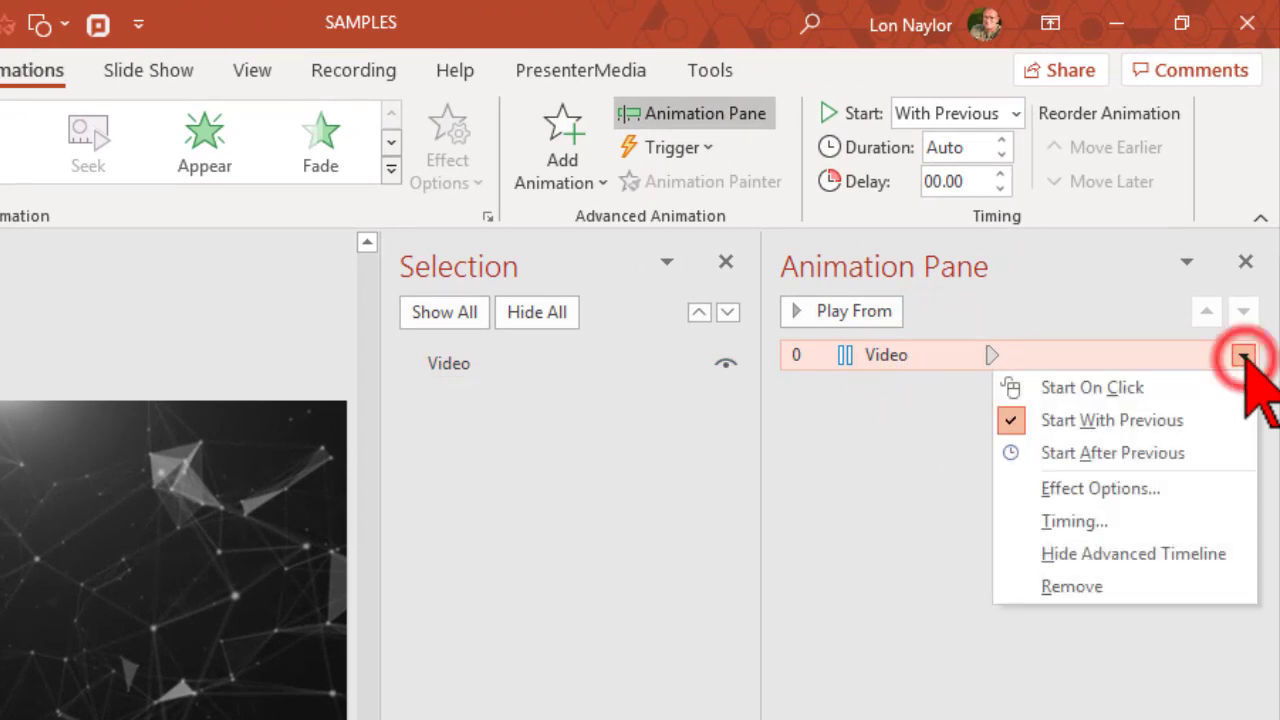
click(1141, 418)
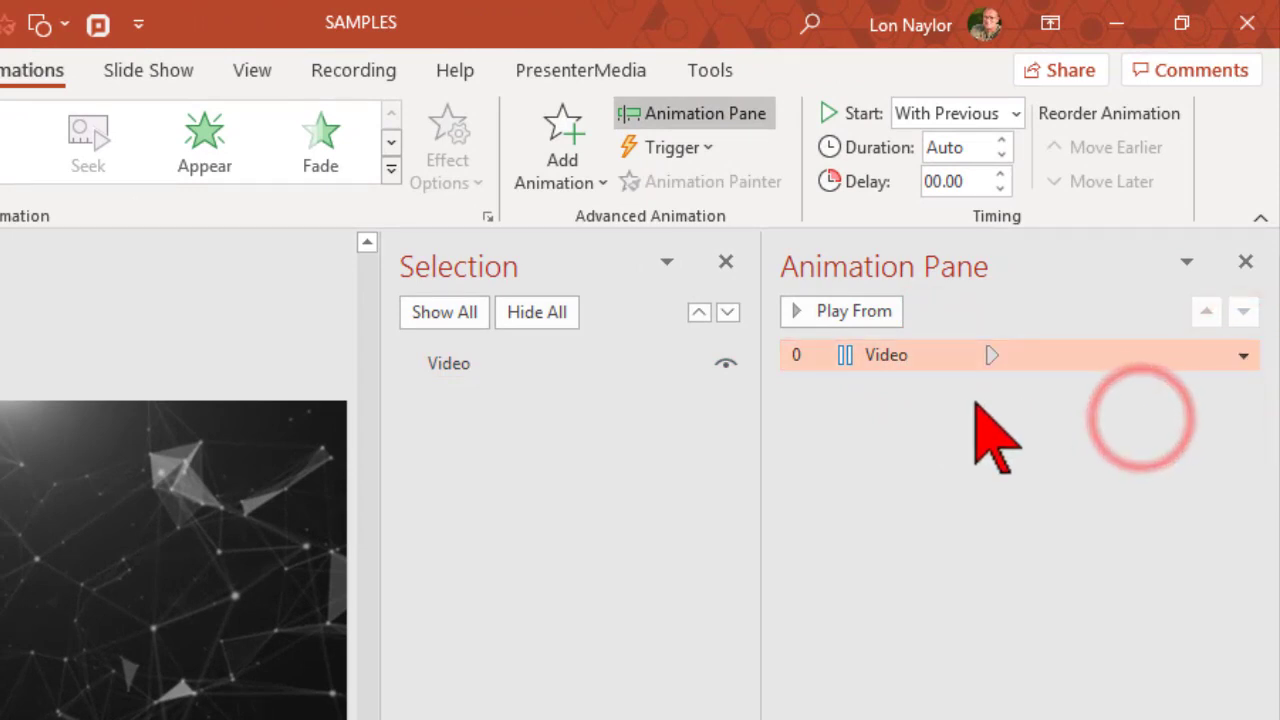
click(1248, 262)
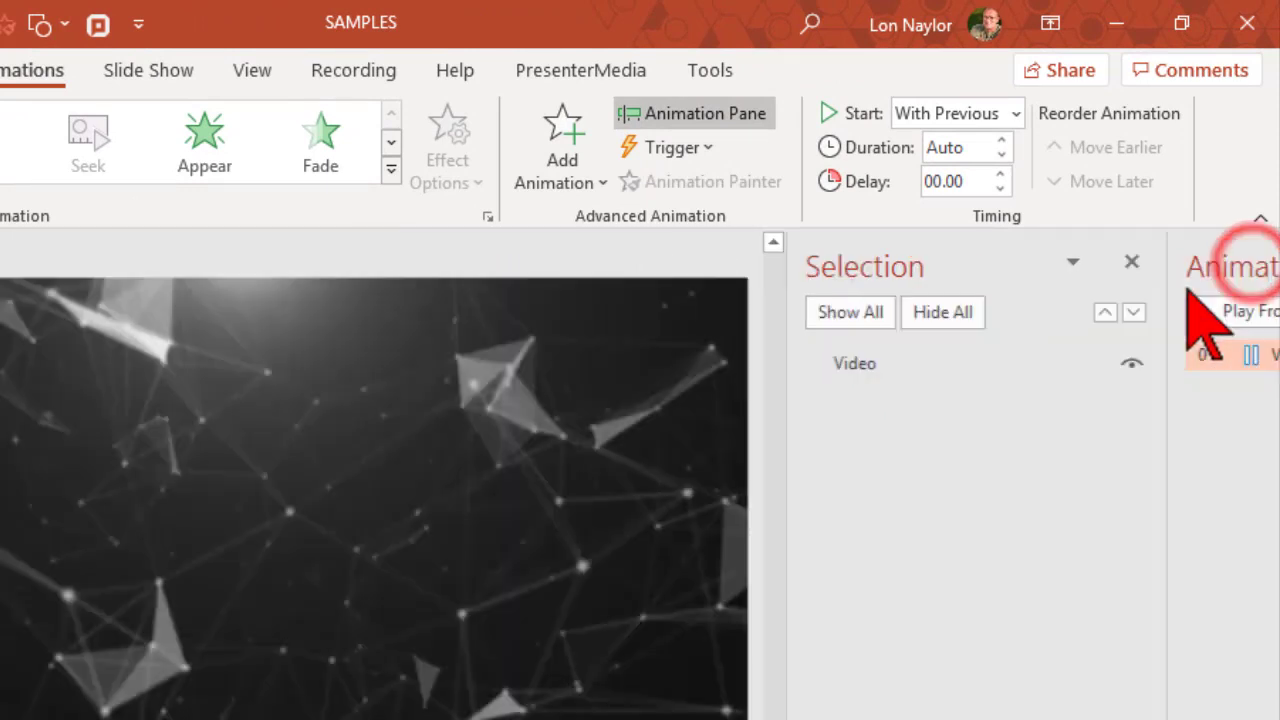
Step: Set the particle video's Playback Start option to Automatically
click(758, 425)
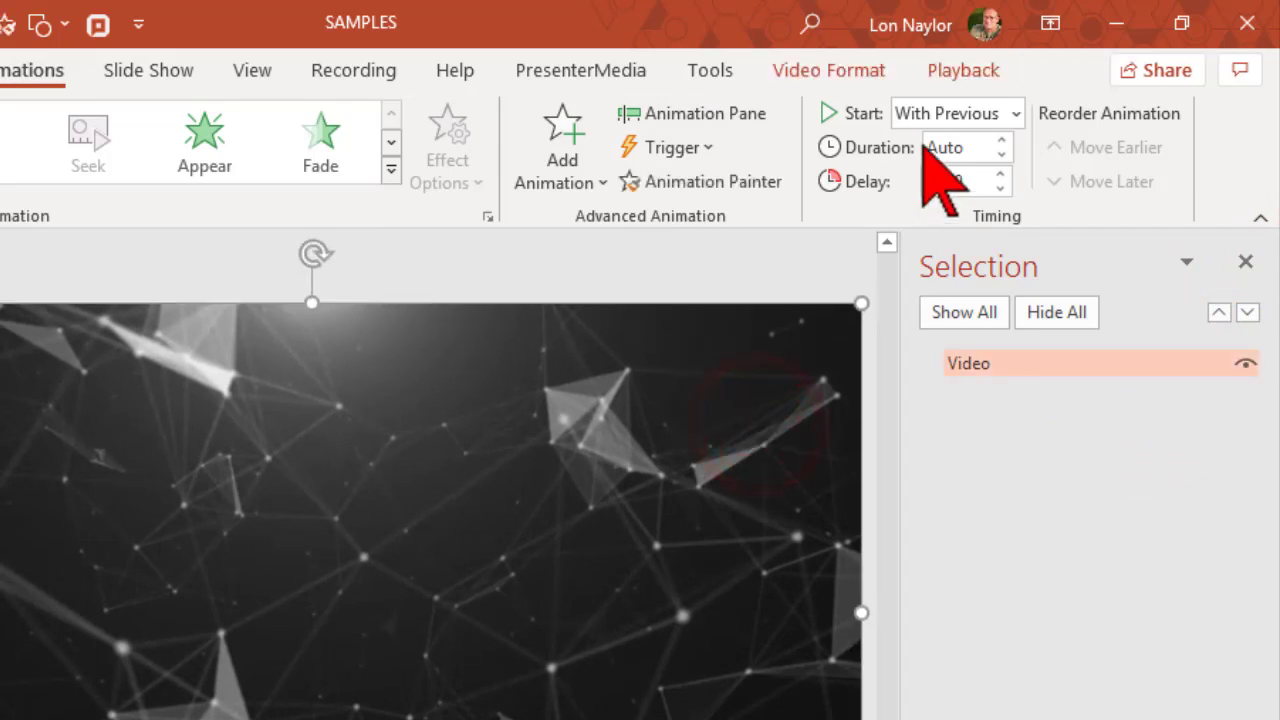
click(940, 75)
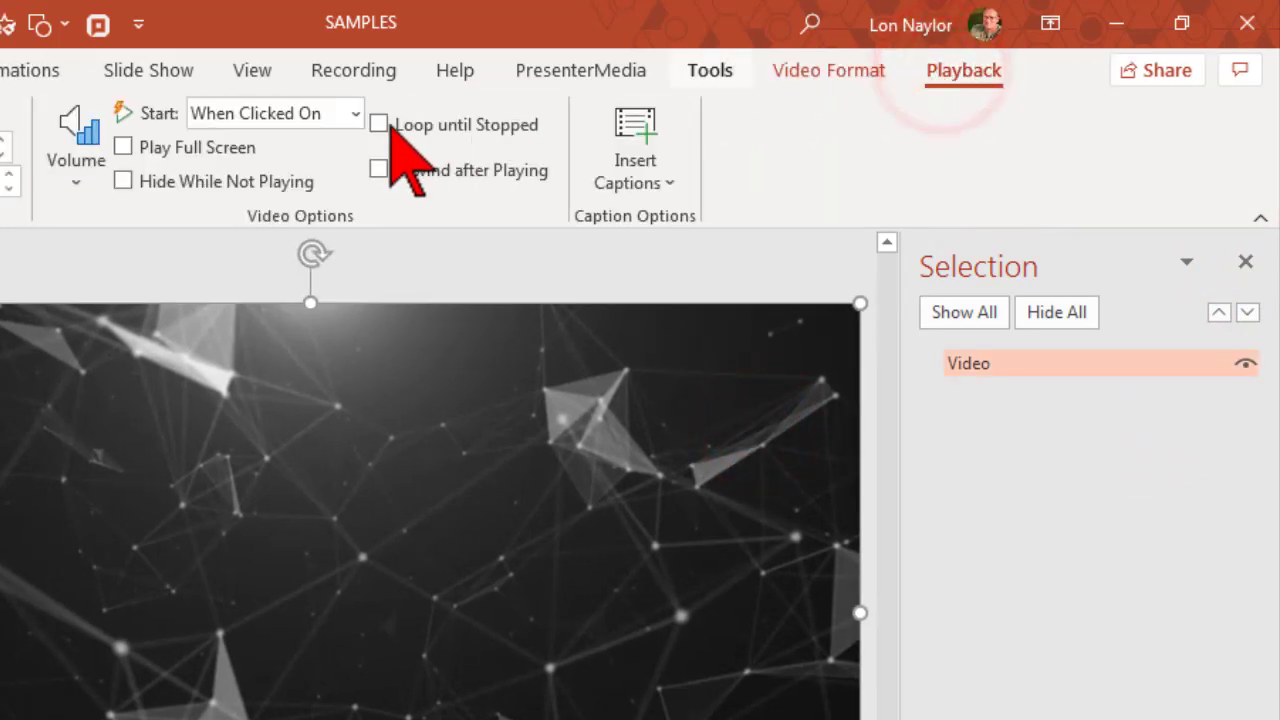
click(356, 118)
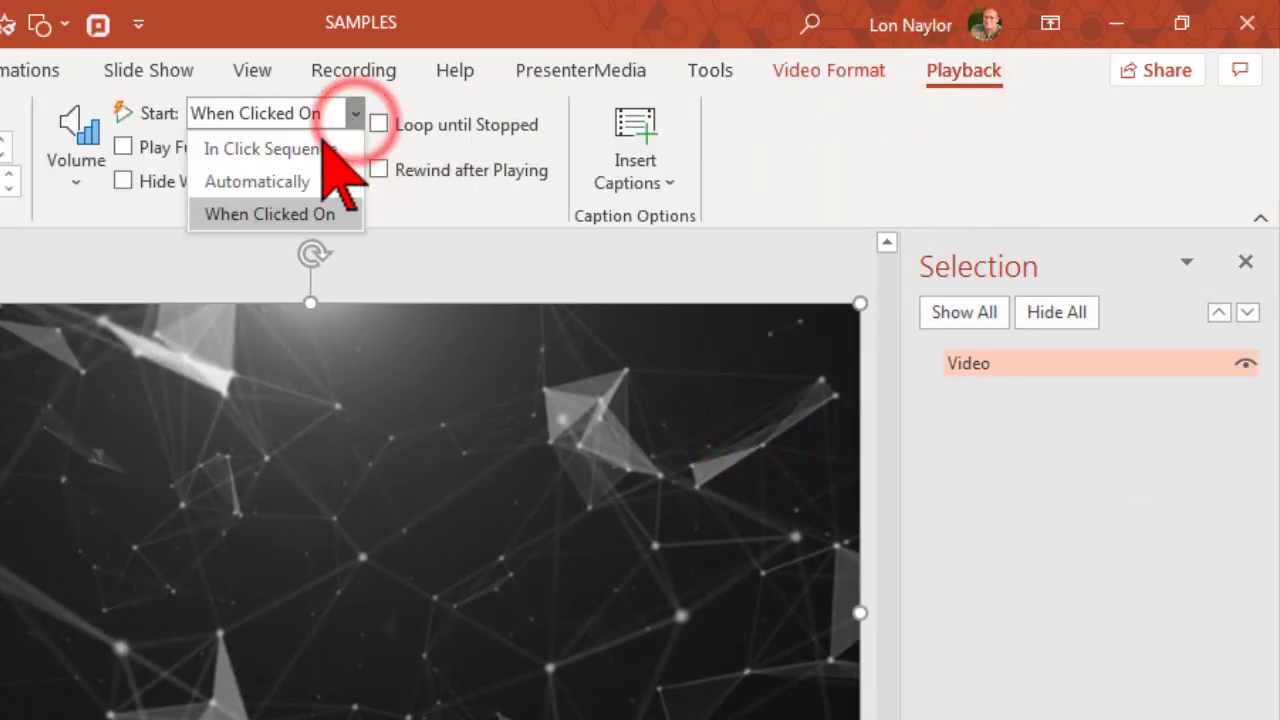
click(272, 178)
click(454, 468)
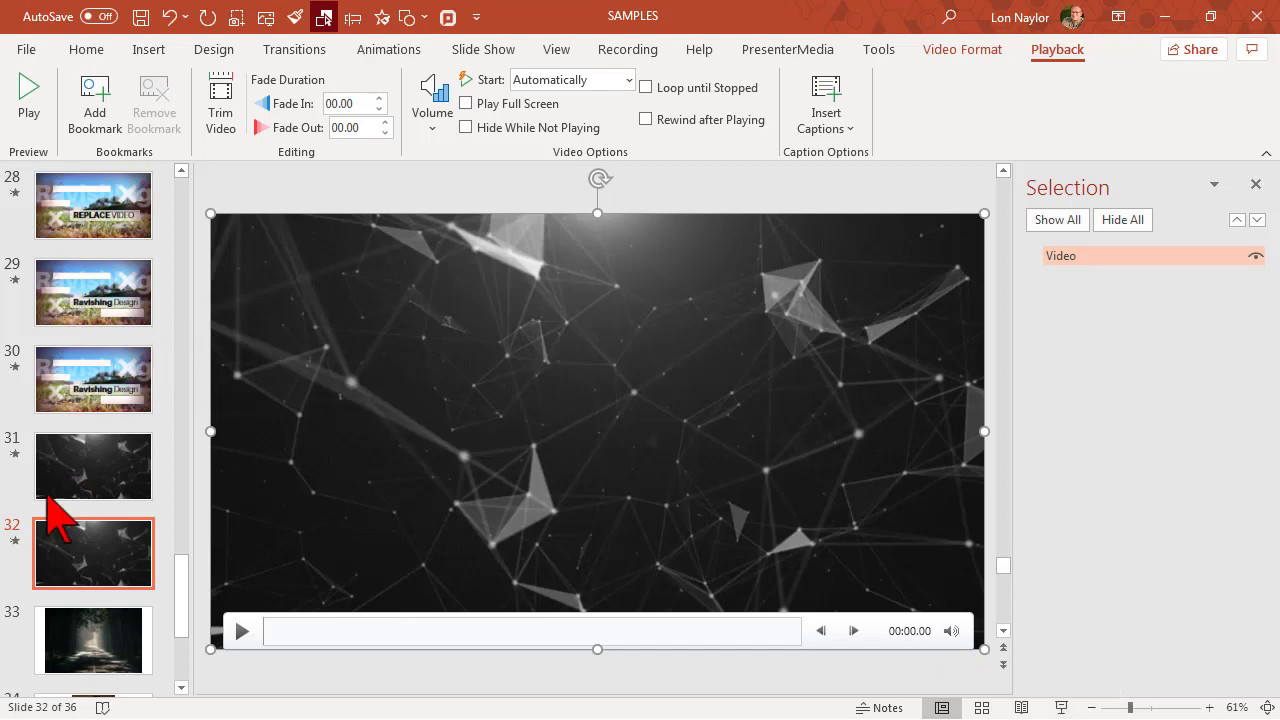
Step: Deselect and then reselect the full-slide particle video on slide 32
click(18, 545)
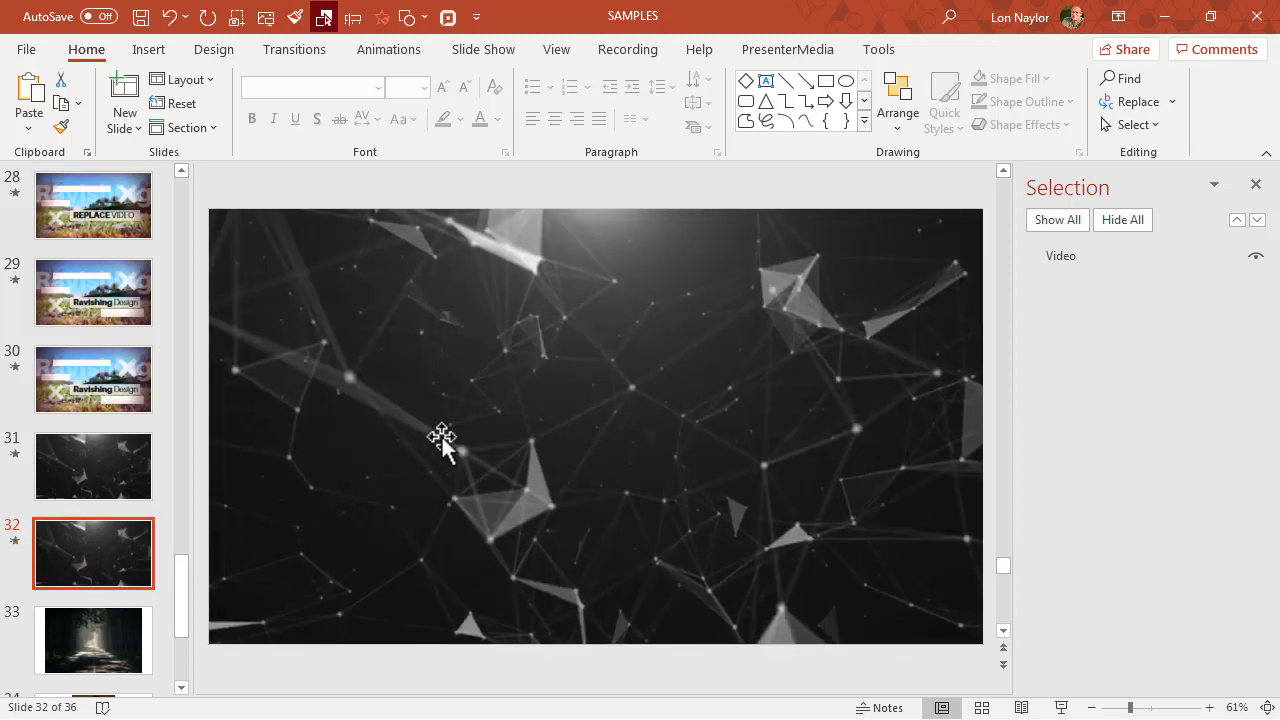
mouse_move(507, 440)
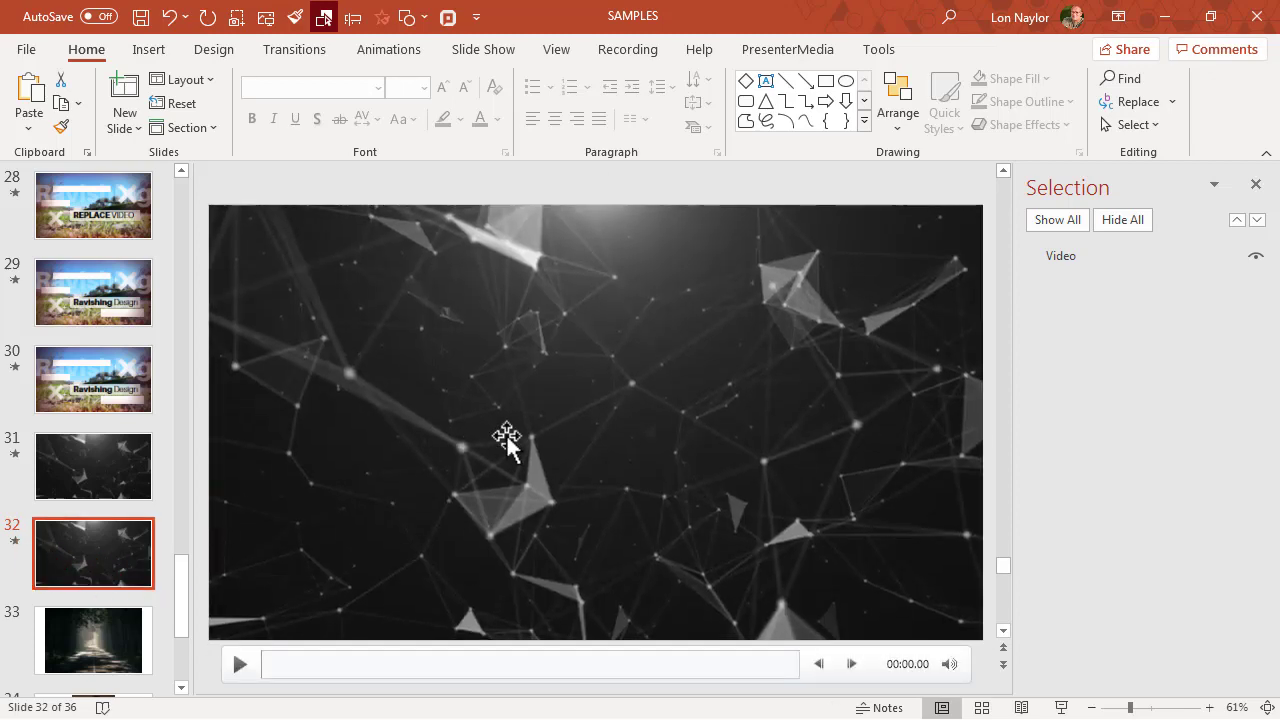
click(512, 383)
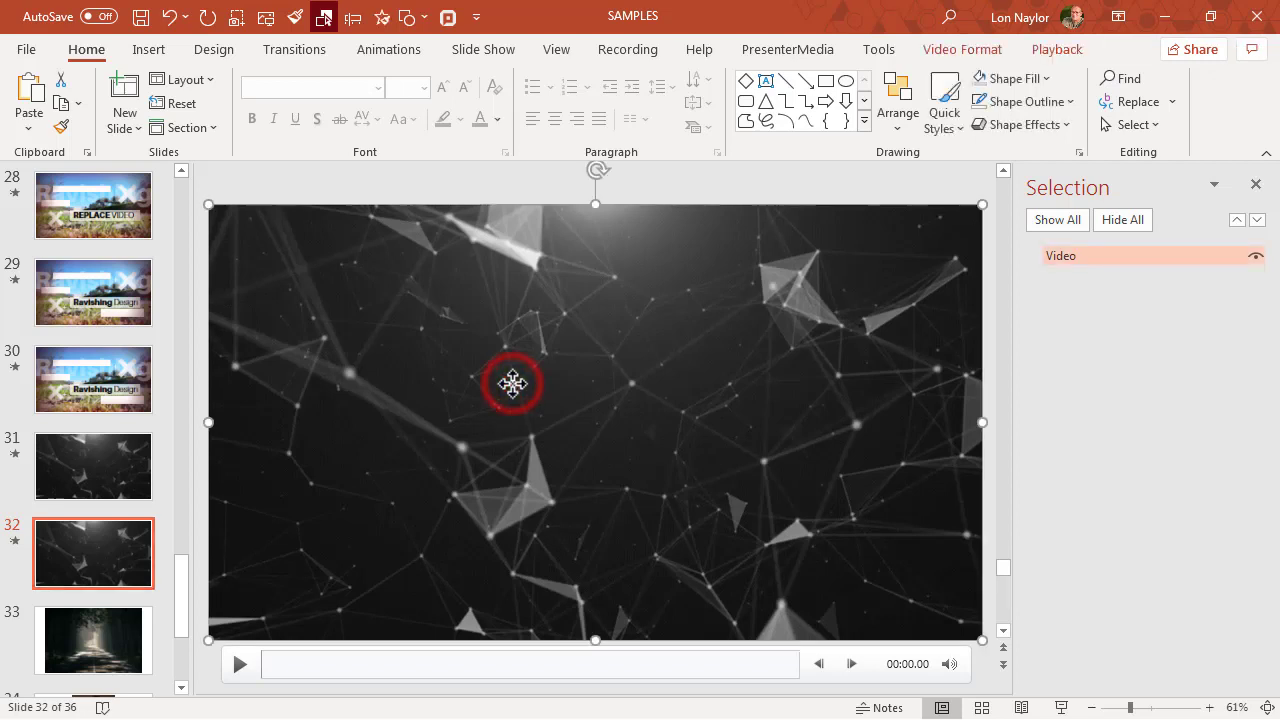
Step: Add a Transparency emphasis effect to the particle video from the Add Animation list
click(420, 55)
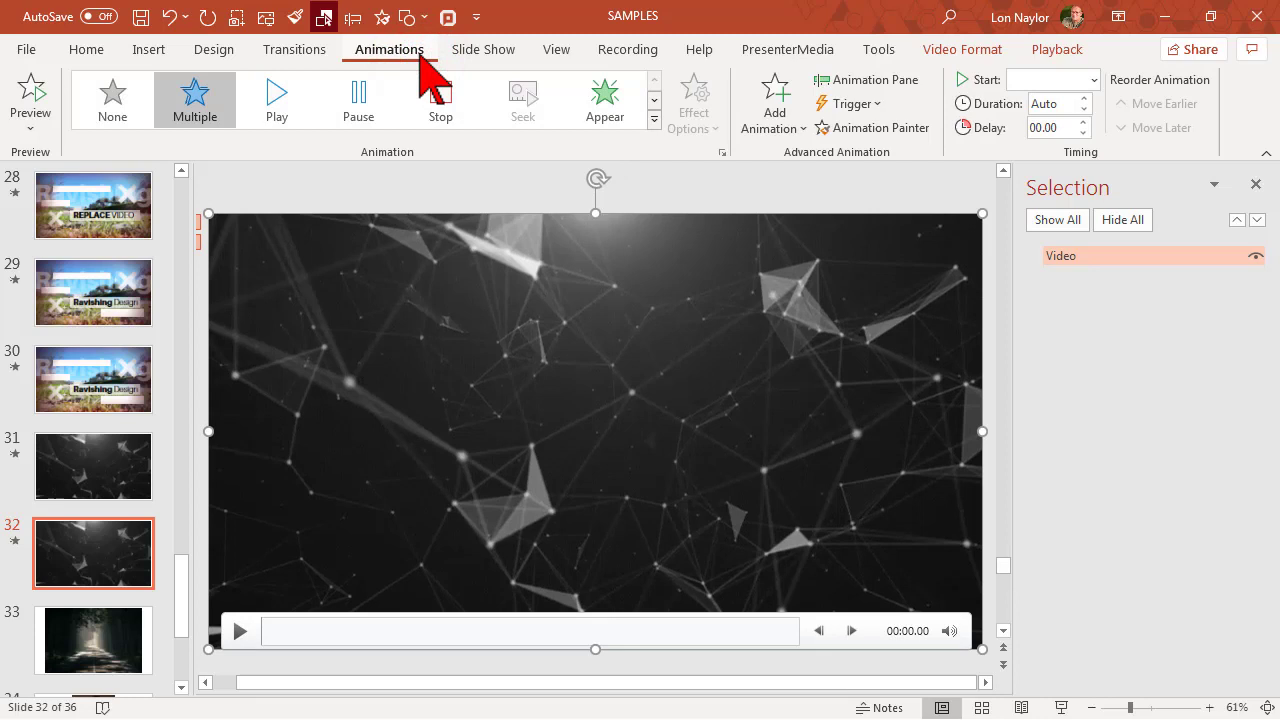
click(805, 131)
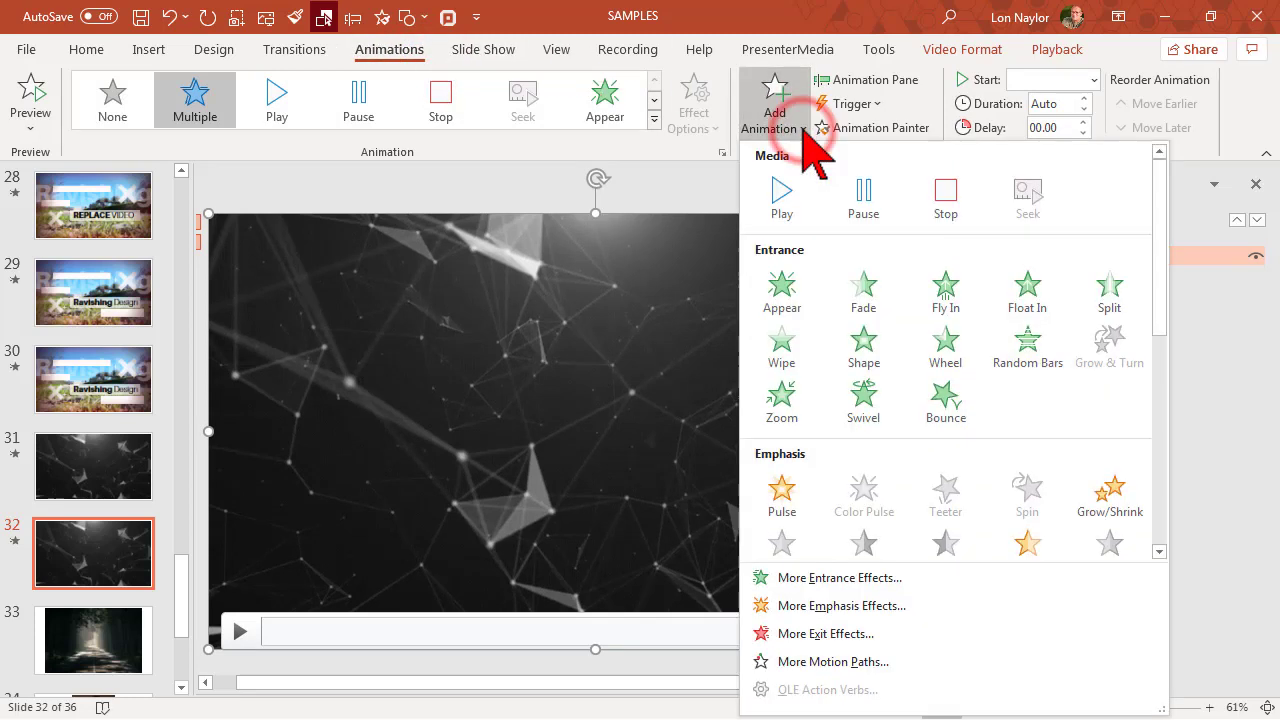
drag(1160, 277, 1170, 404)
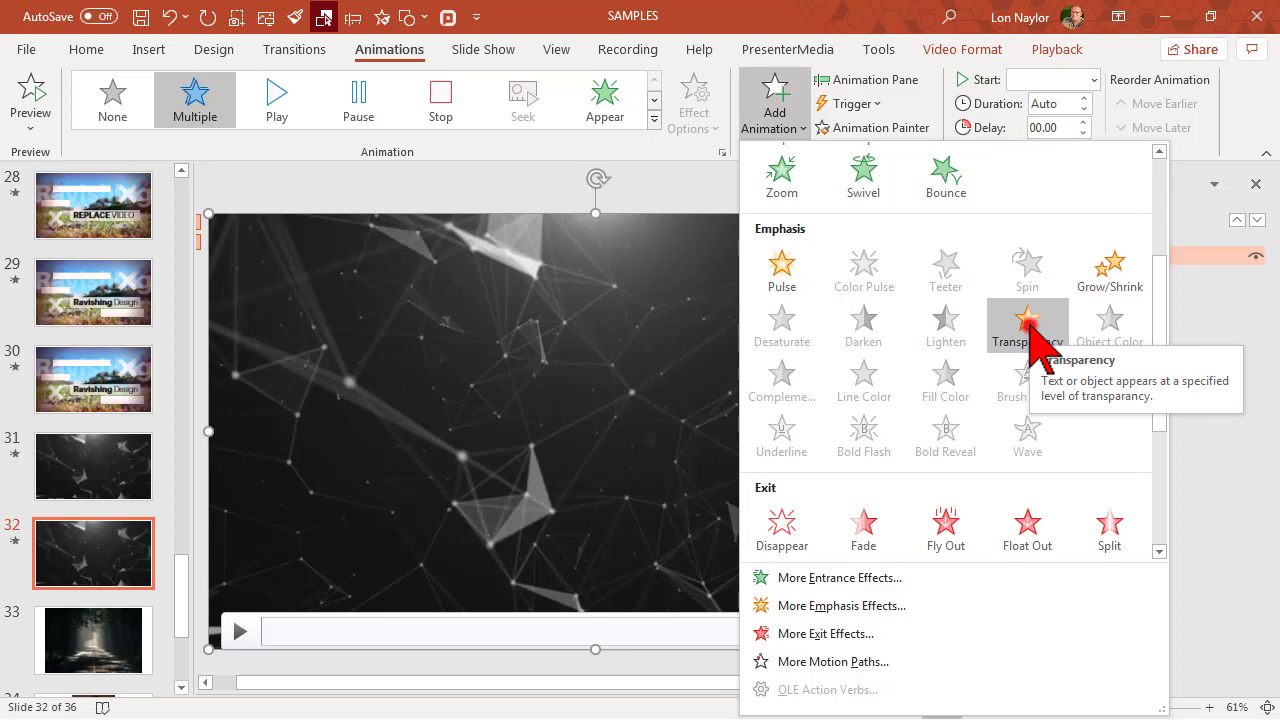
click(1030, 328)
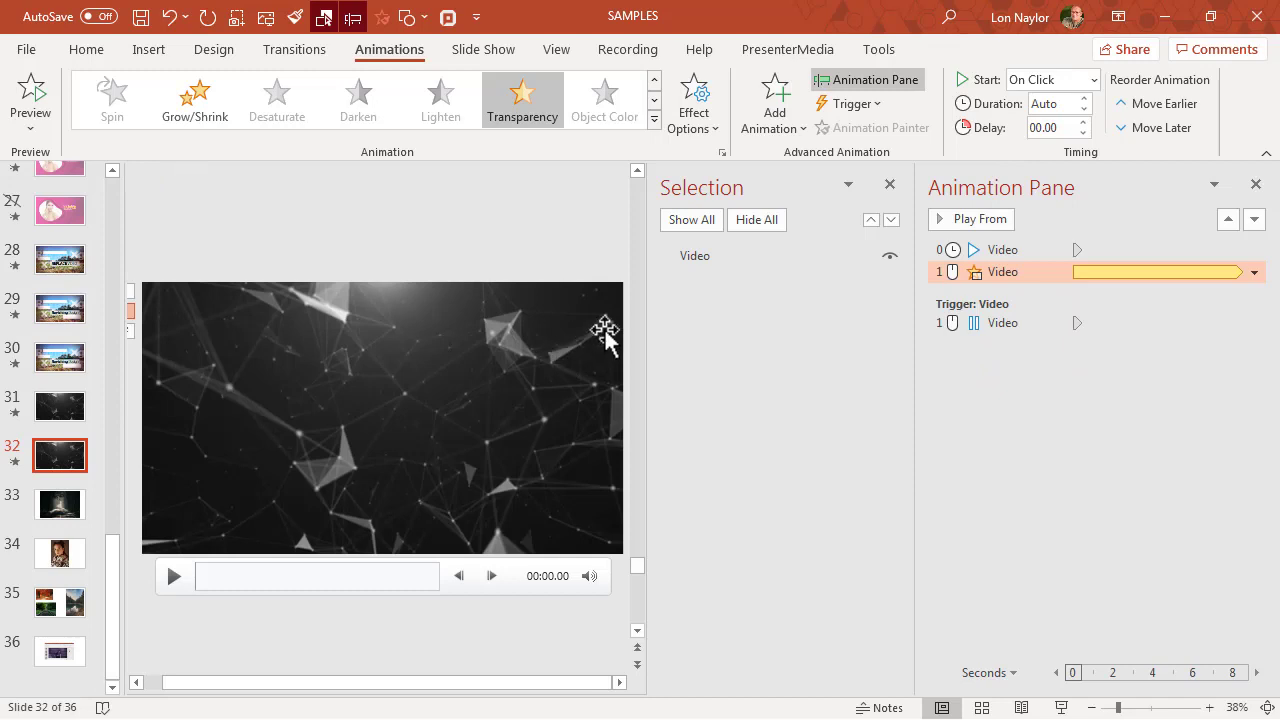
Step: Set Transparency and Play to start With Previous, and delete the Pause trigger animation
click(1253, 272)
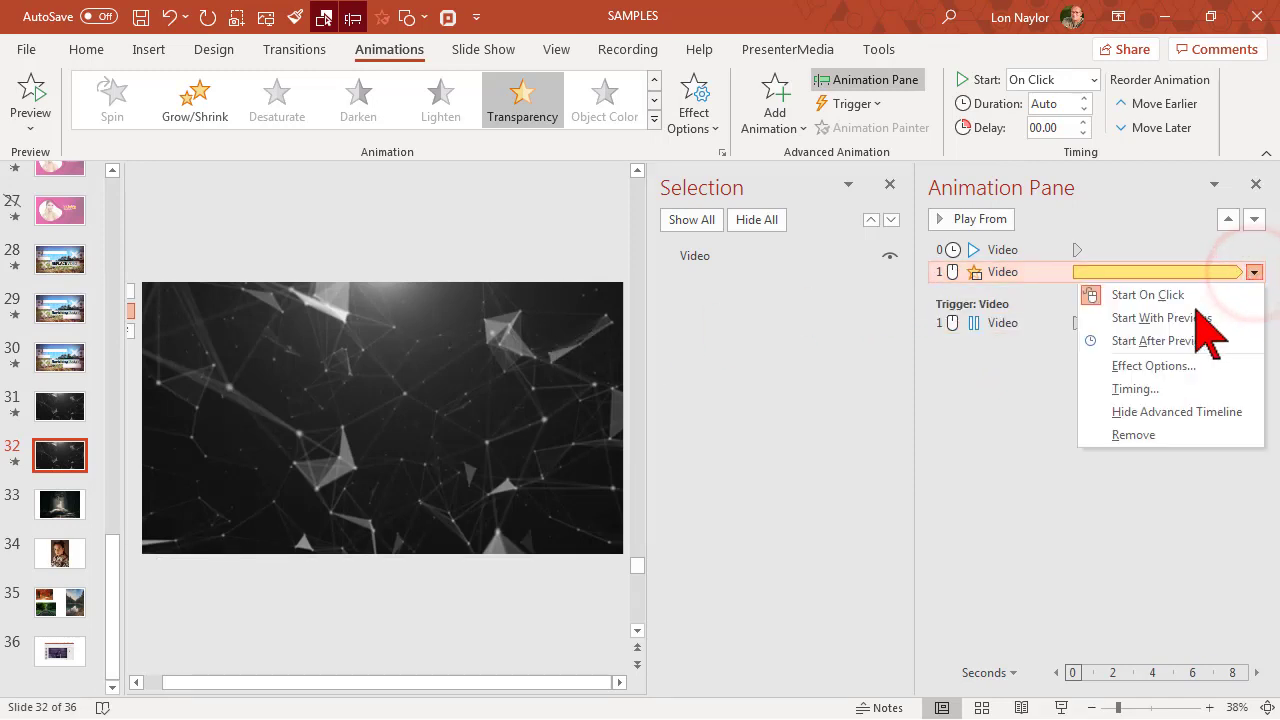
click(1112, 316)
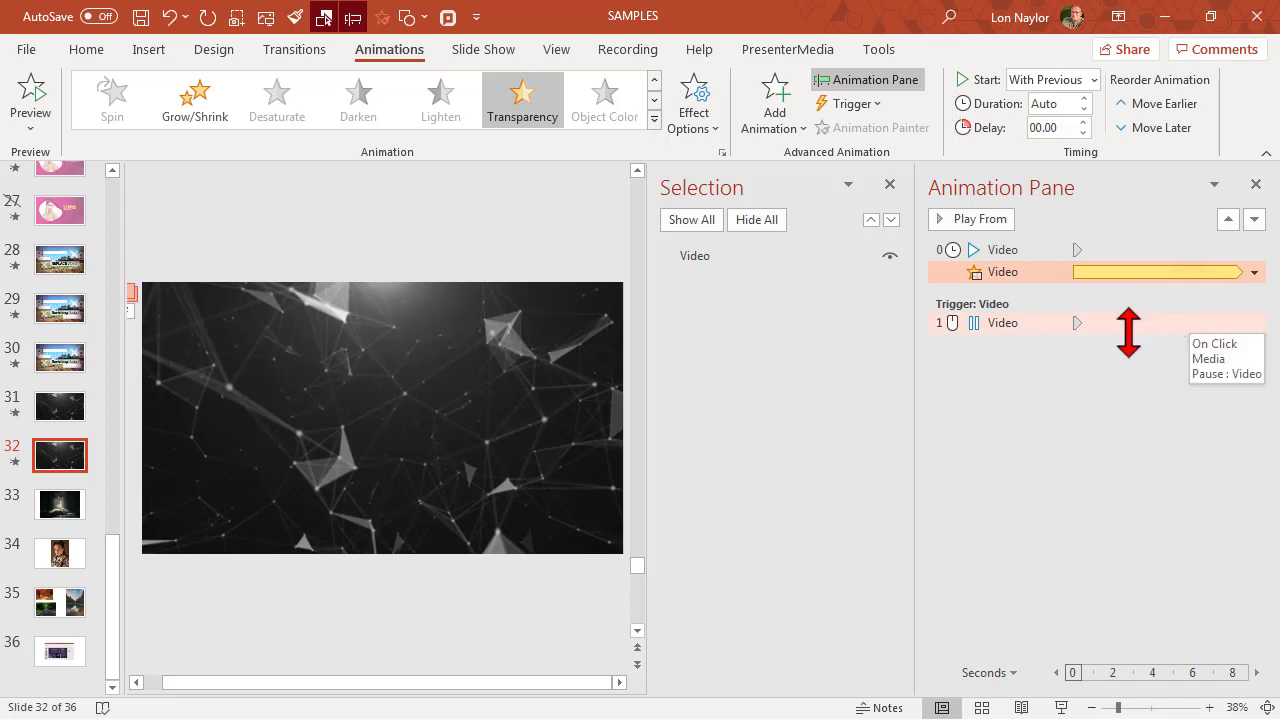
click(1128, 323)
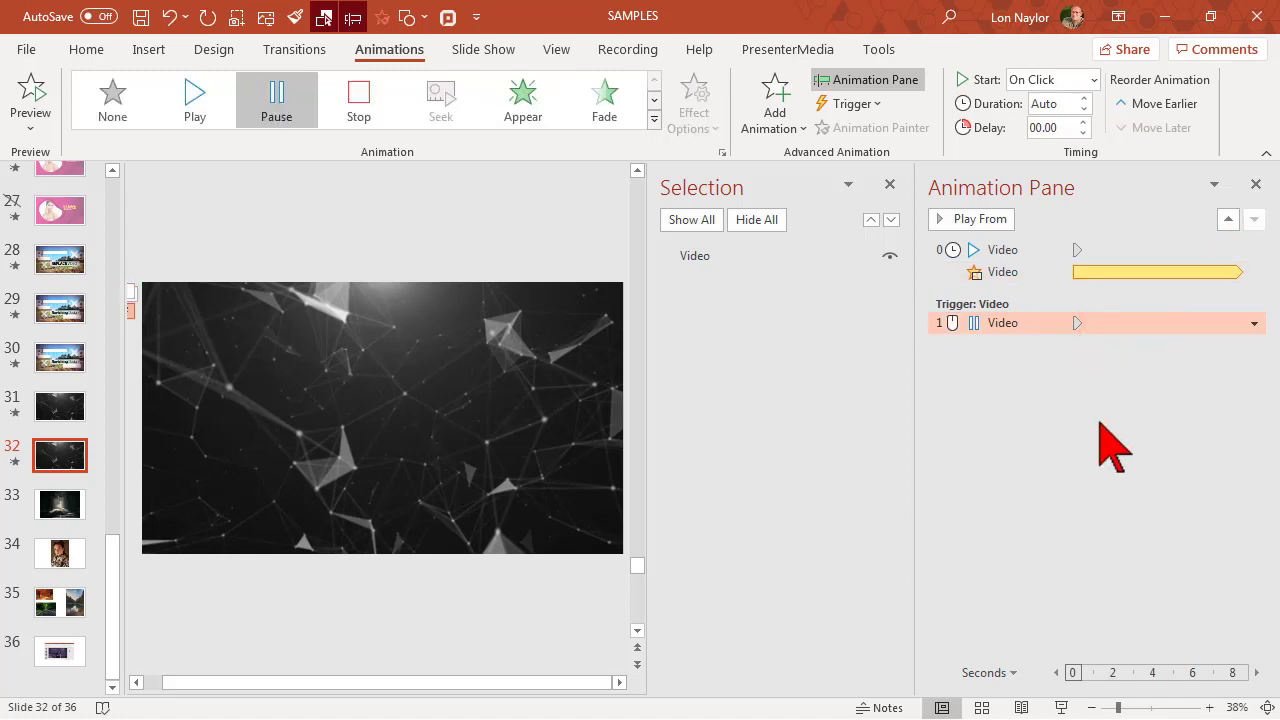
key(Delete)
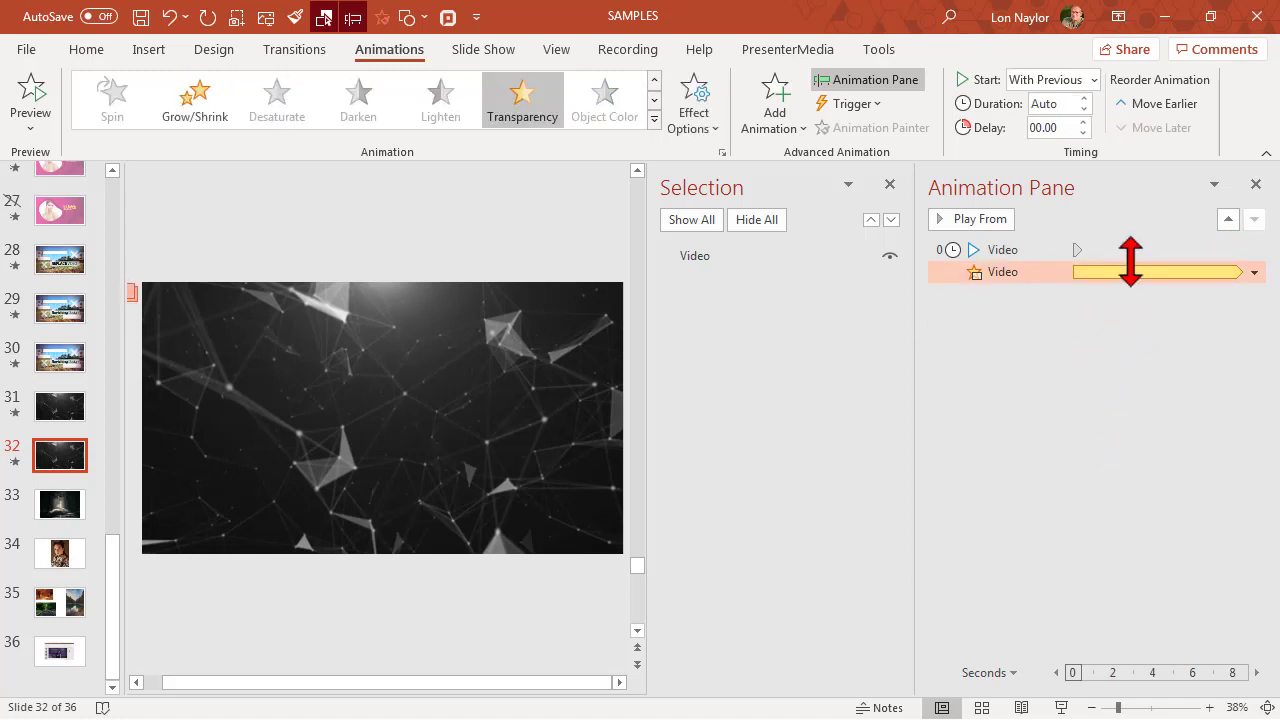
click(1129, 250)
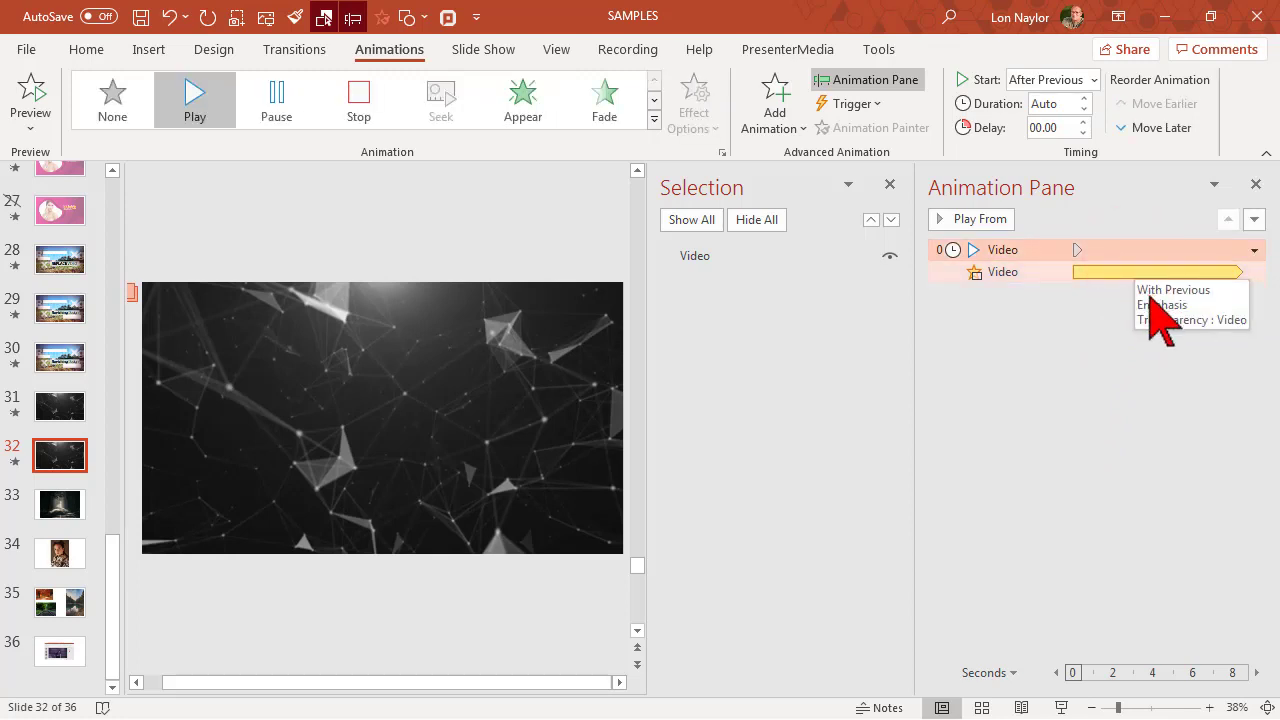
click(1254, 251)
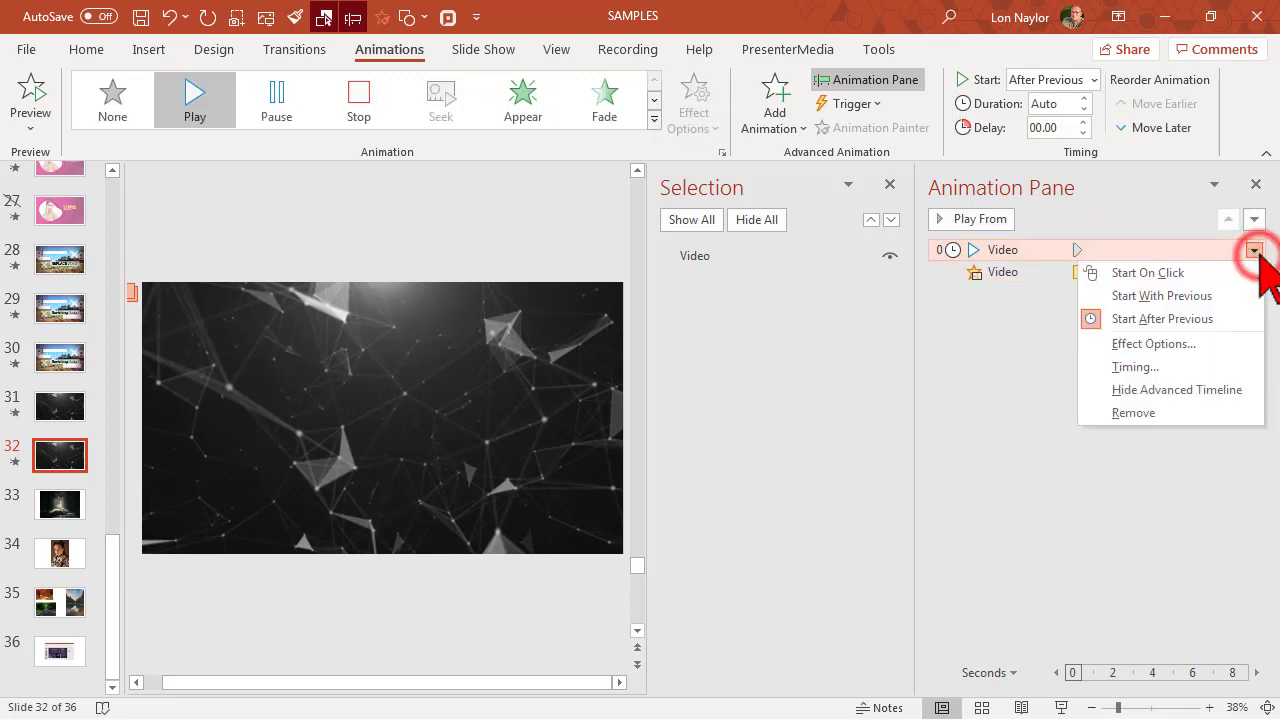
click(1195, 297)
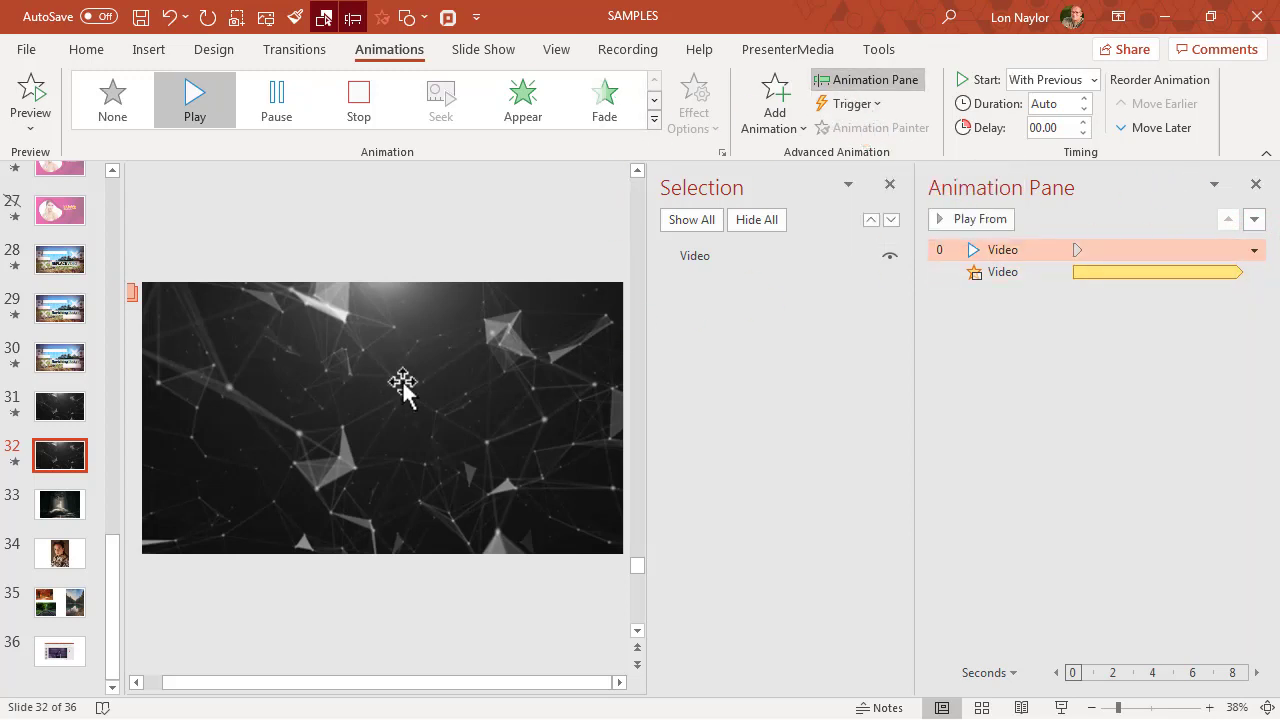
click(15, 463)
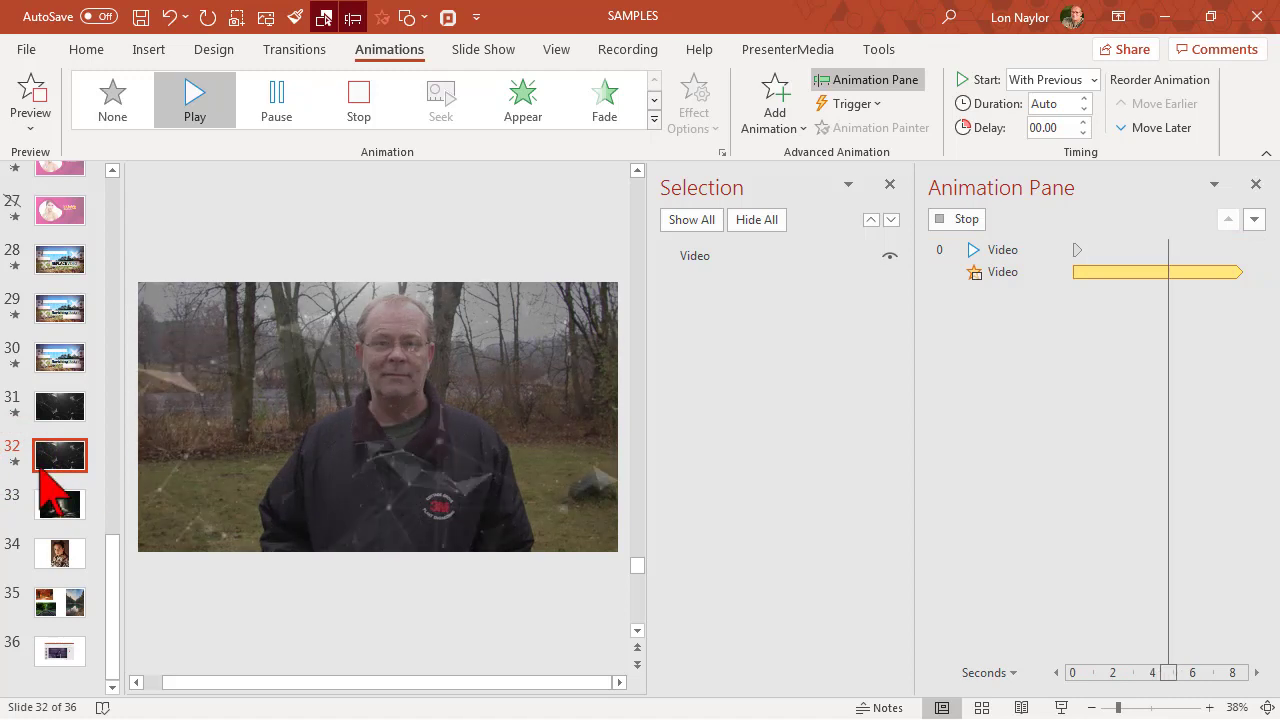
click(565, 372)
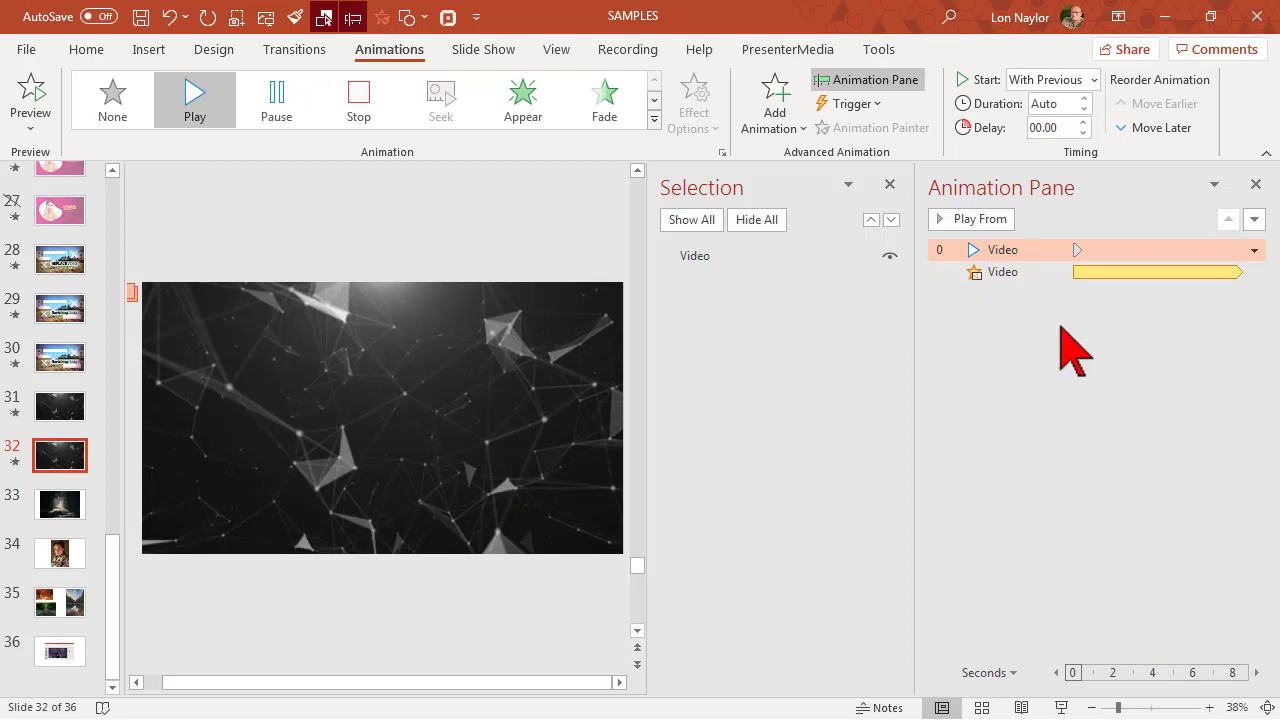
Step: Change the particle video's Transparency animation amount from 50% to 75% in its Effect Options
click(1241, 271)
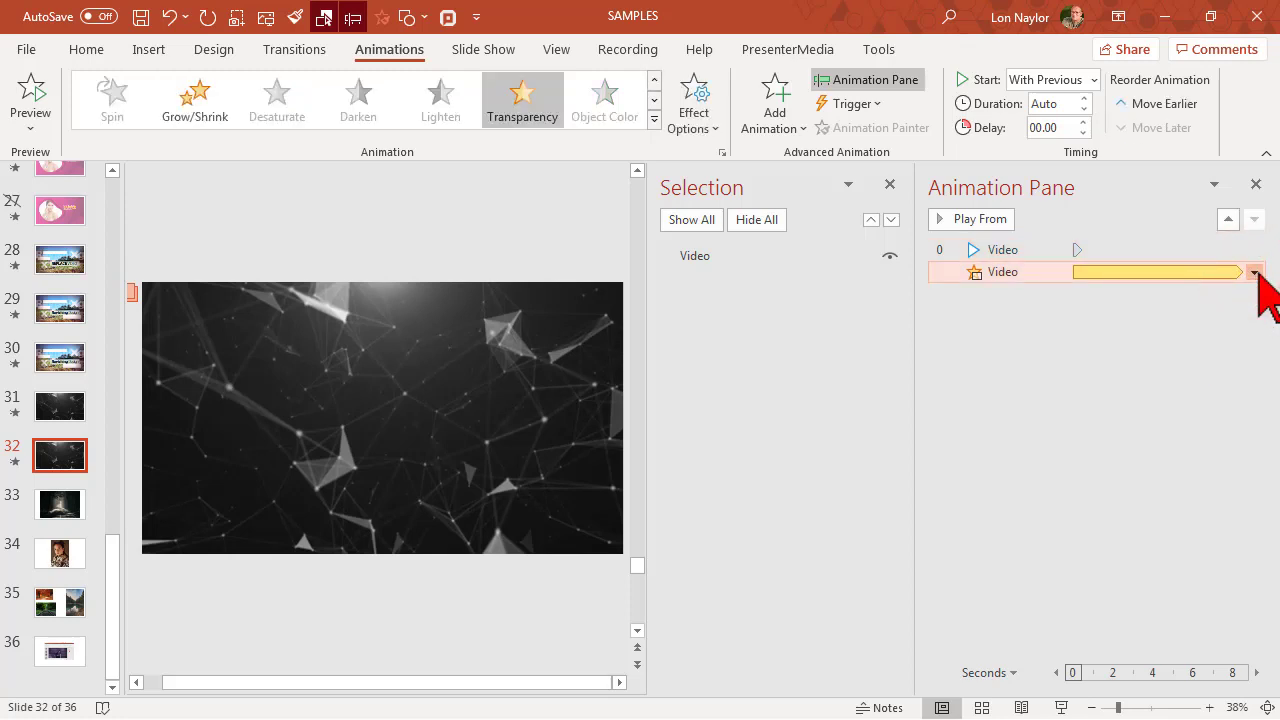
click(1254, 272)
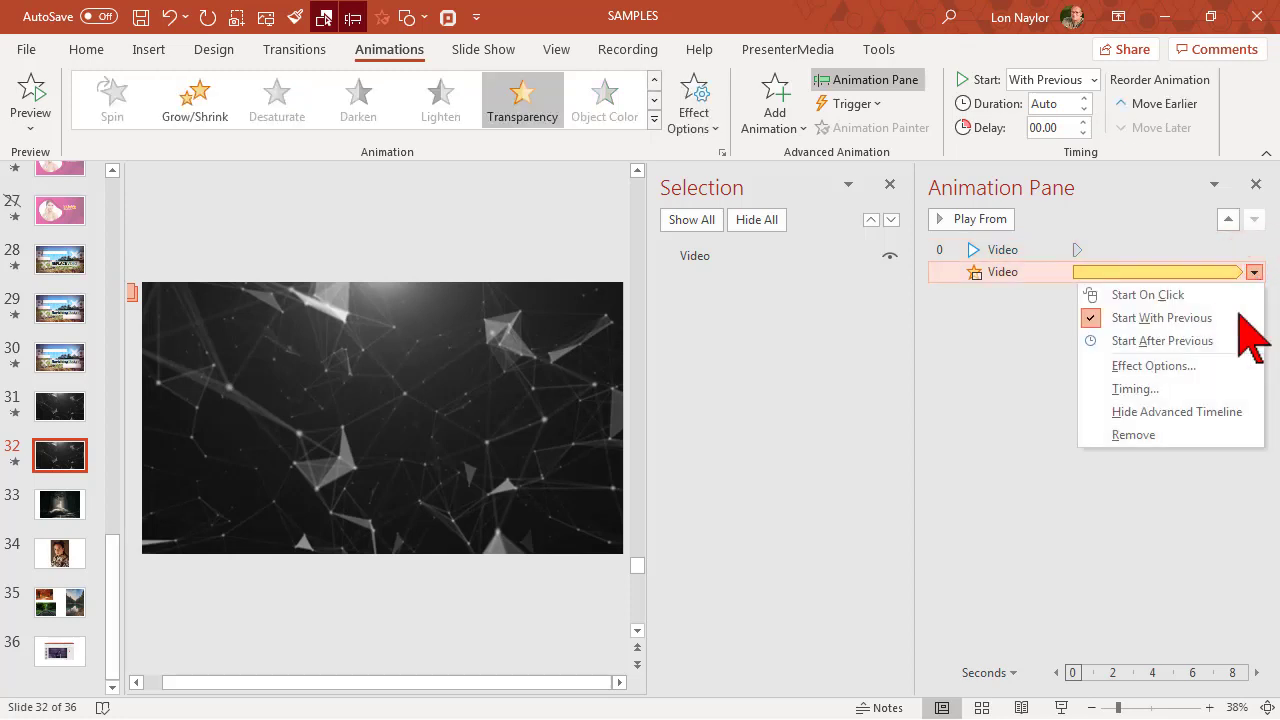
click(1205, 366)
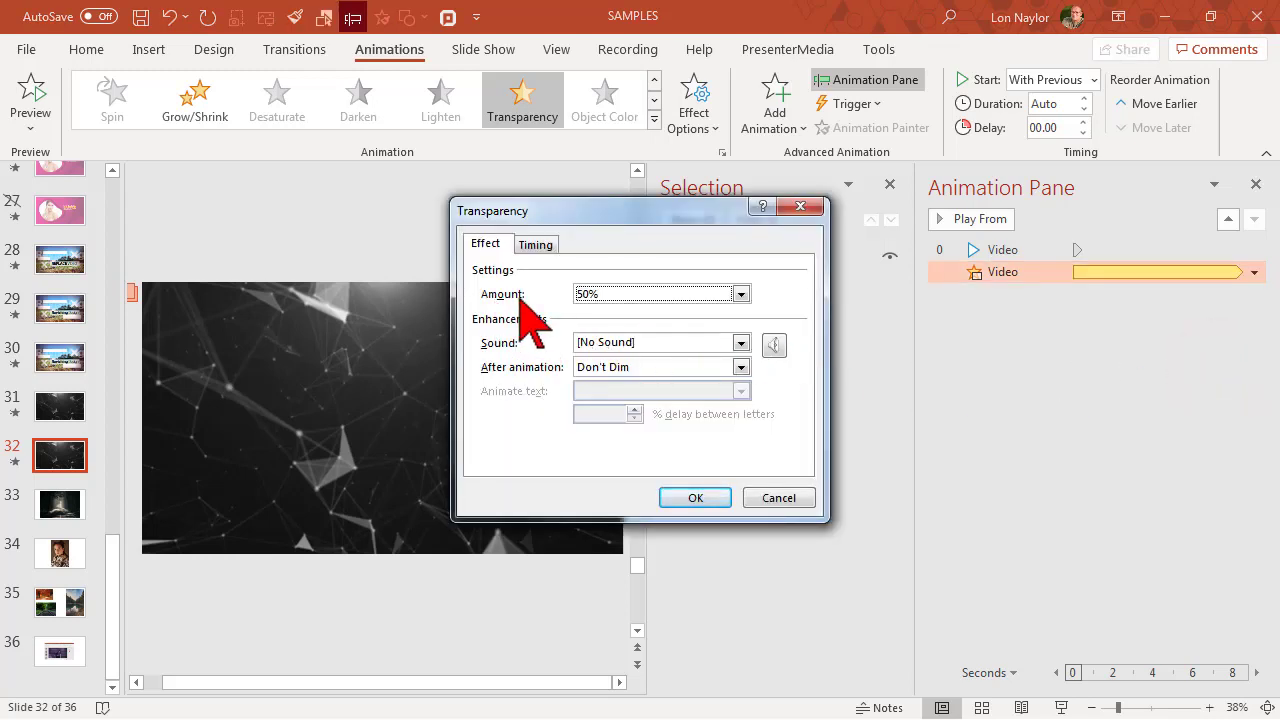
click(740, 293)
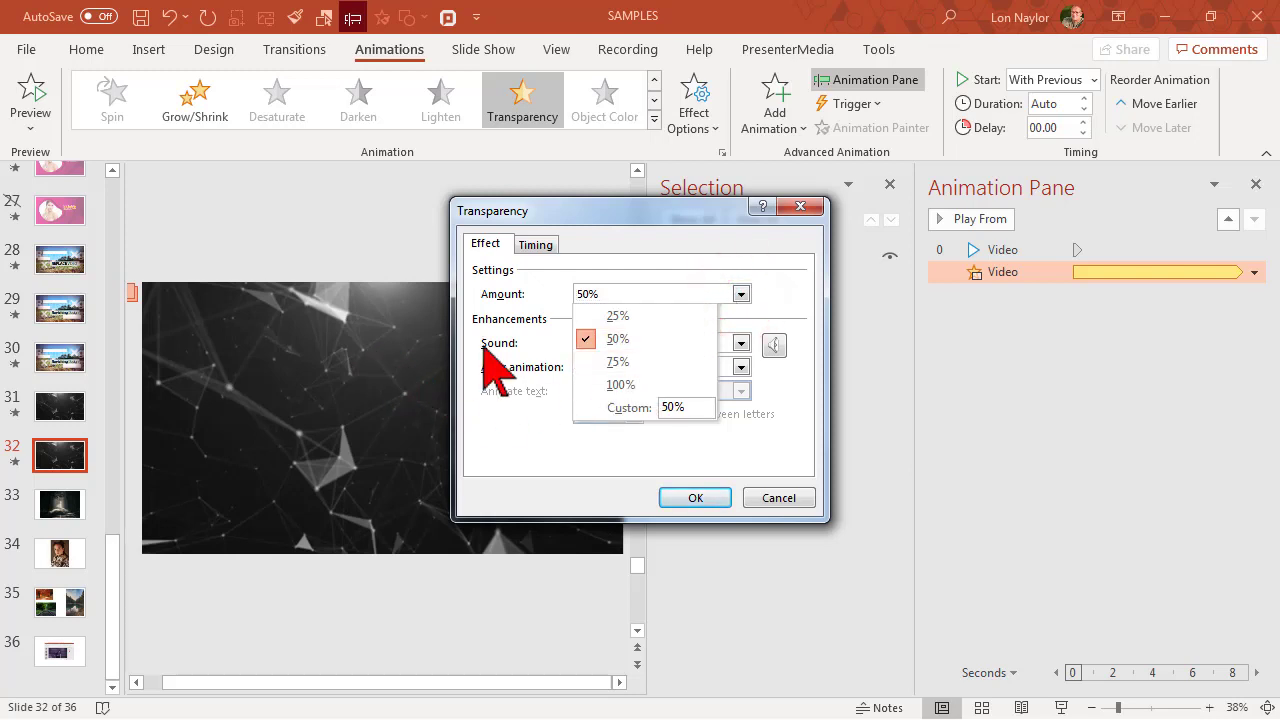
click(619, 362)
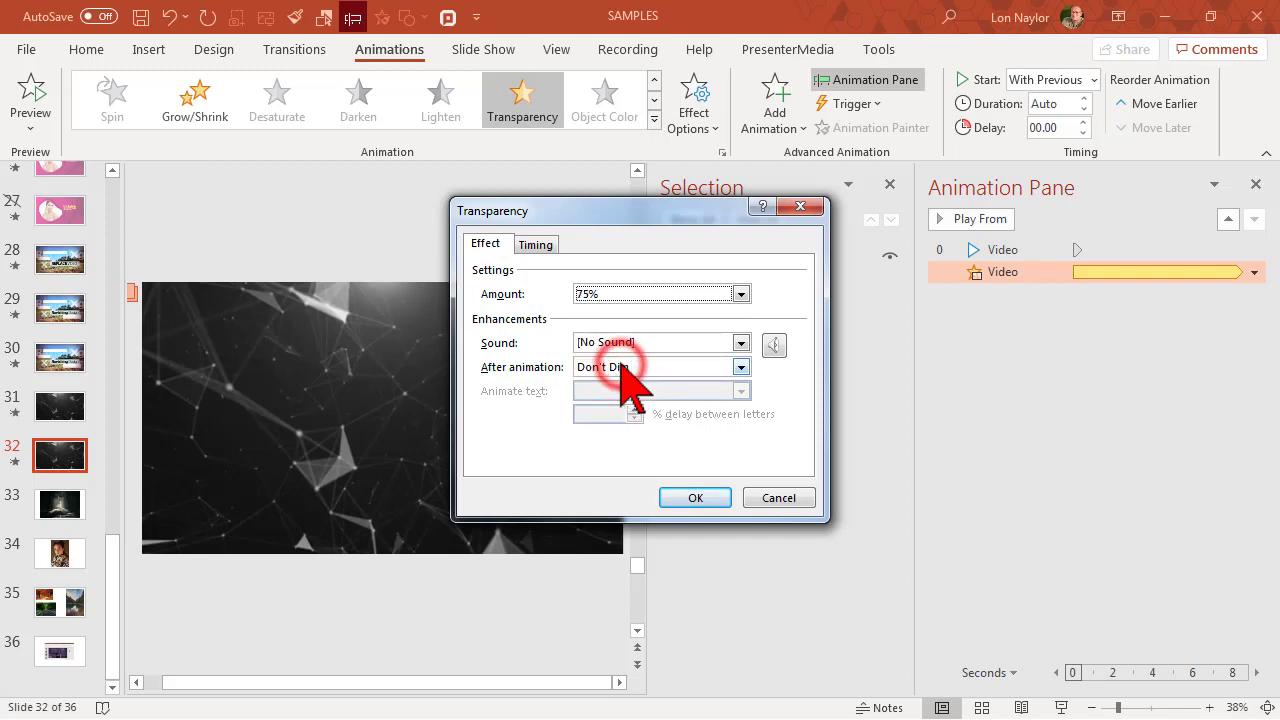
click(697, 494)
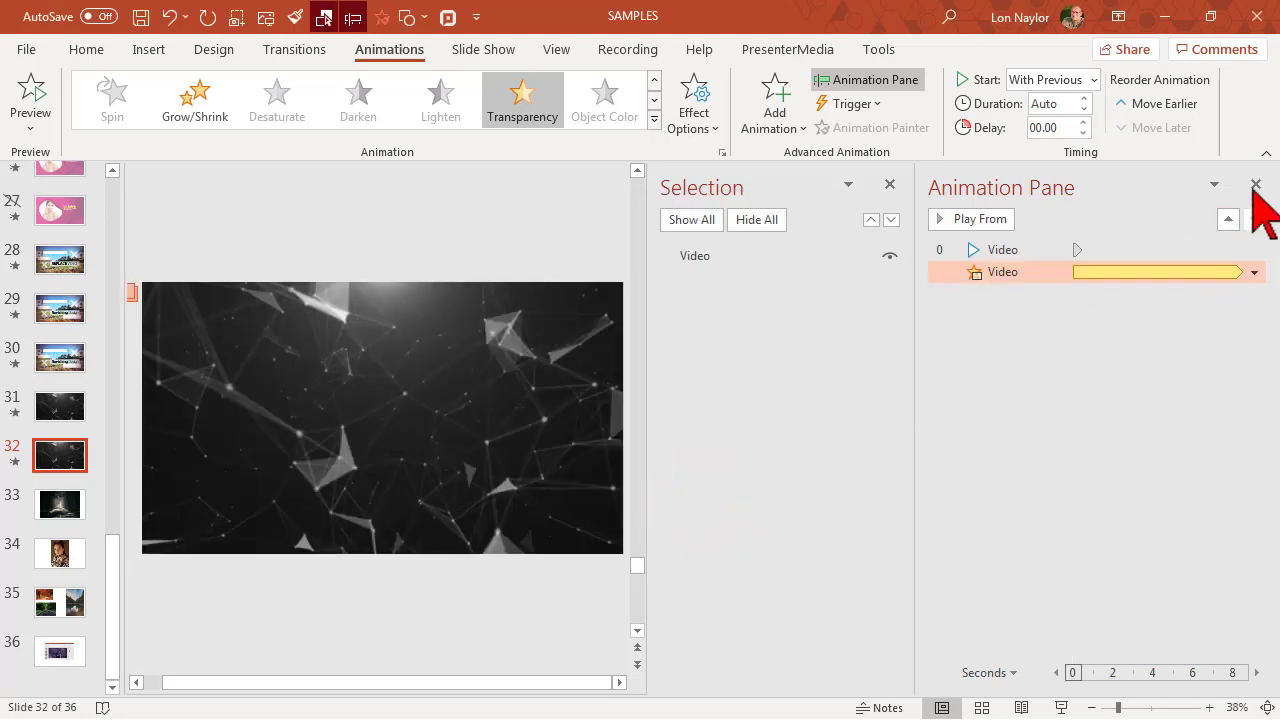
Step: Close the Animation and Selection panes and run slide 32 as a slide show
click(1255, 186)
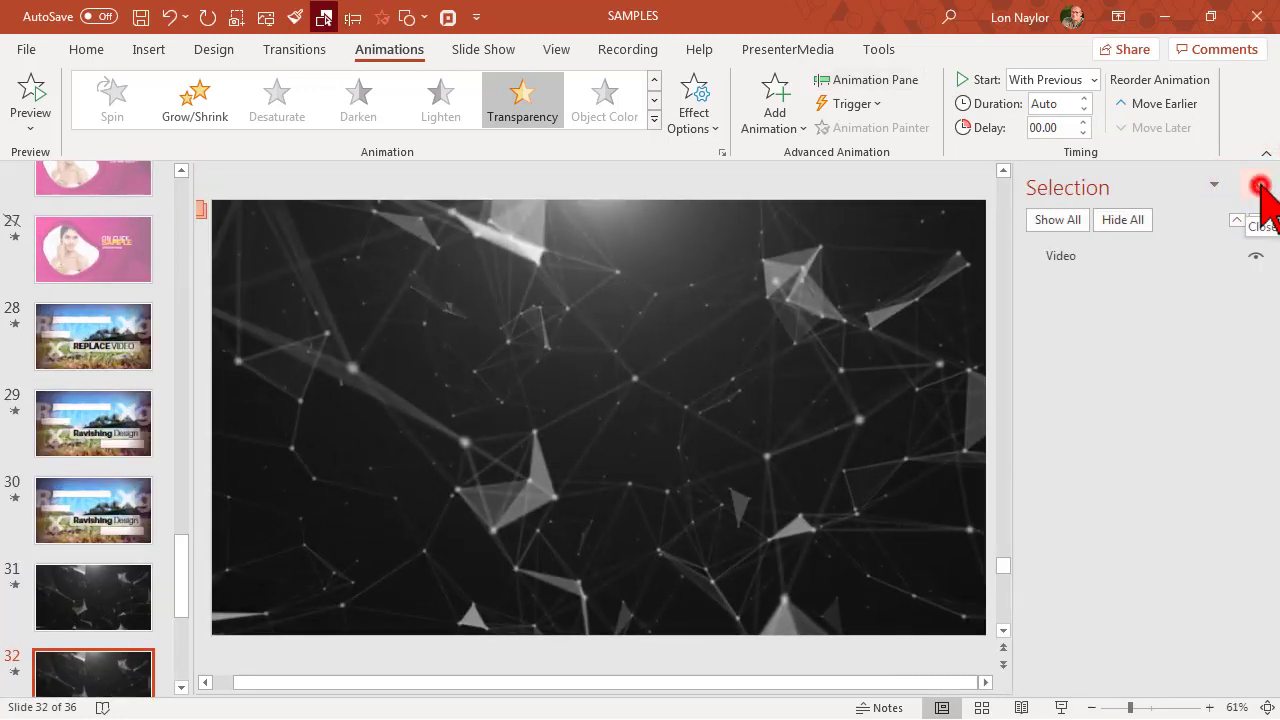
click(1252, 187)
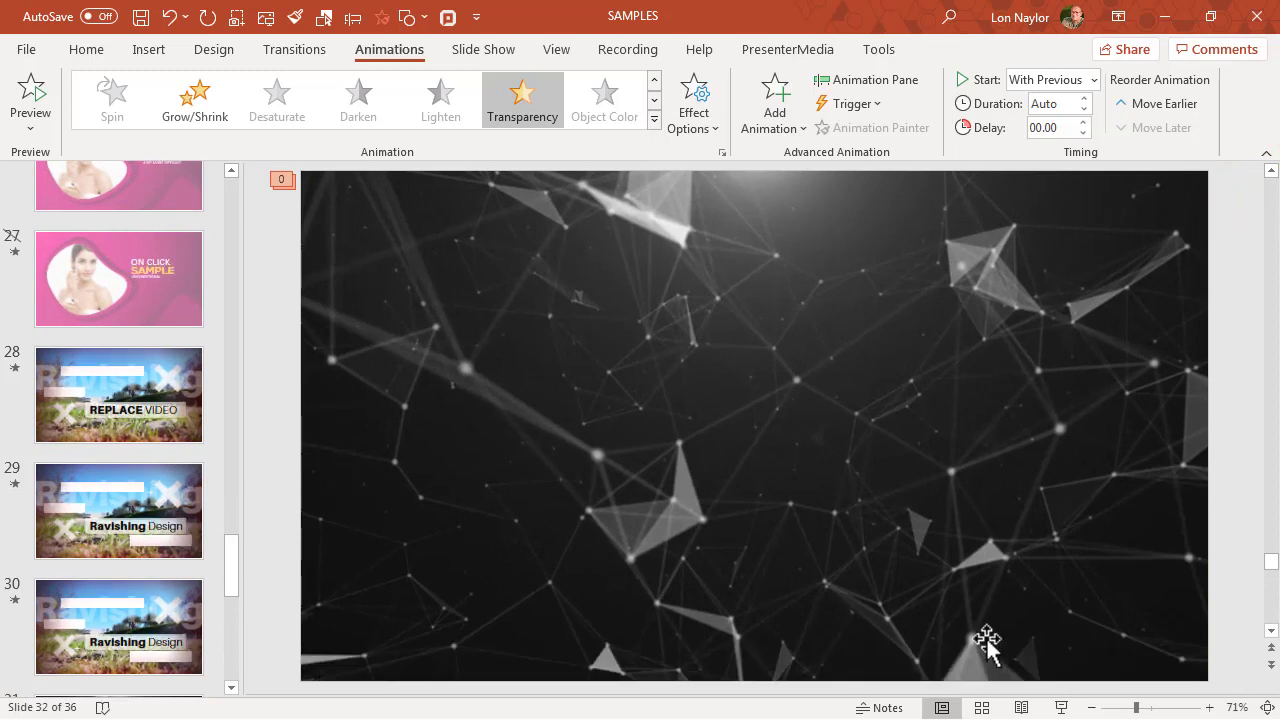
click(1062, 707)
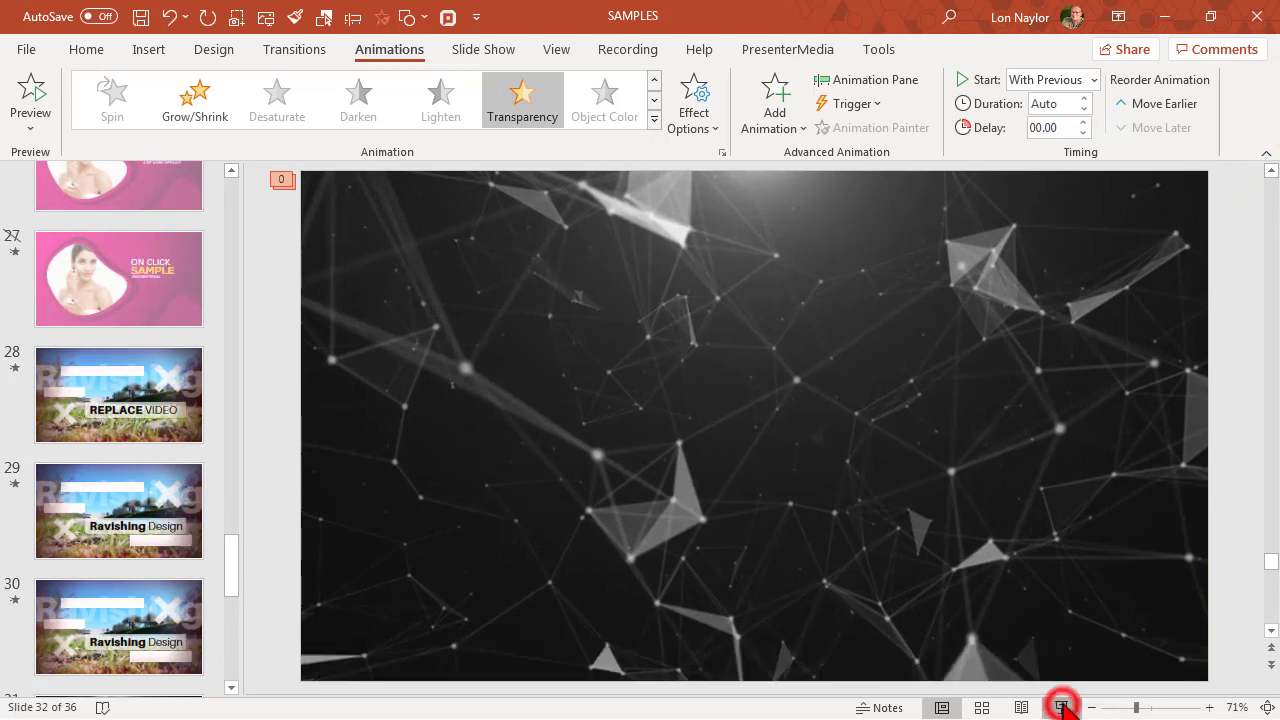